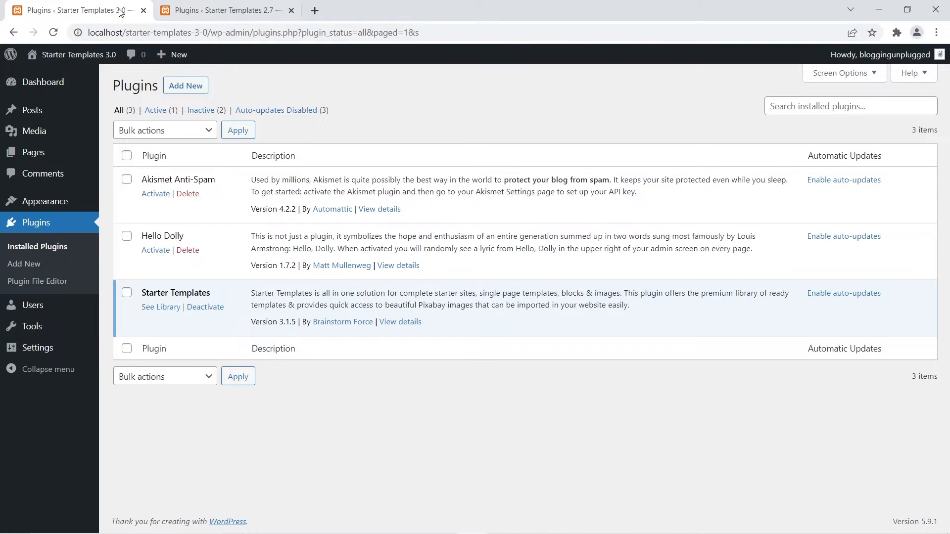
# Compare the installed plugins on both sites, and open the Starter Templates page of the 3.0 and 2.7 sites in new tabs.
pyautogui.click(218, 10)
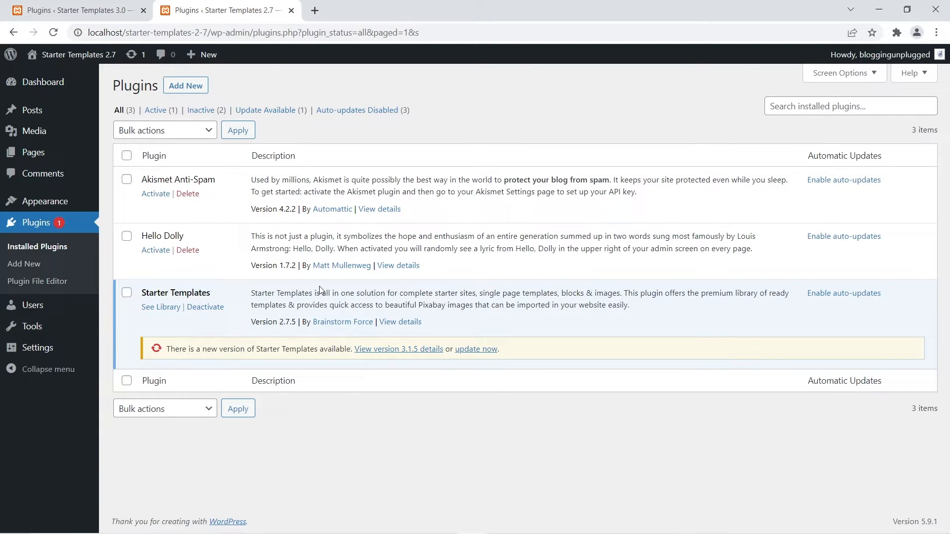
pyautogui.click(88, 10)
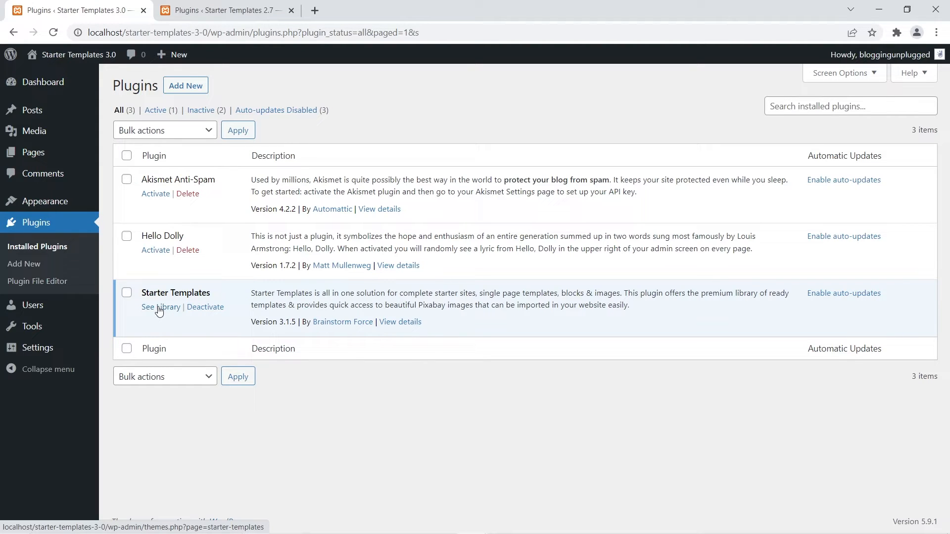
pyautogui.moveTo(67, 206)
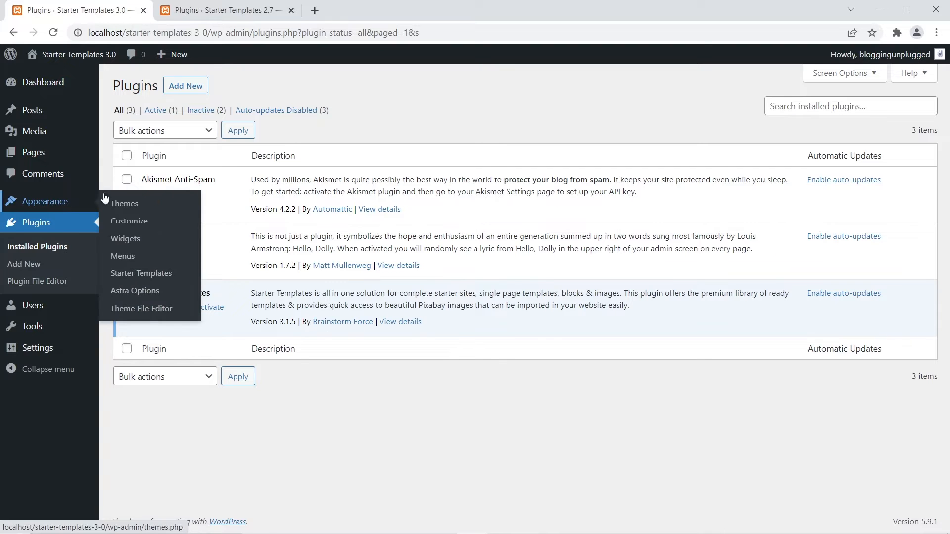
pyautogui.rightClick(143, 276)
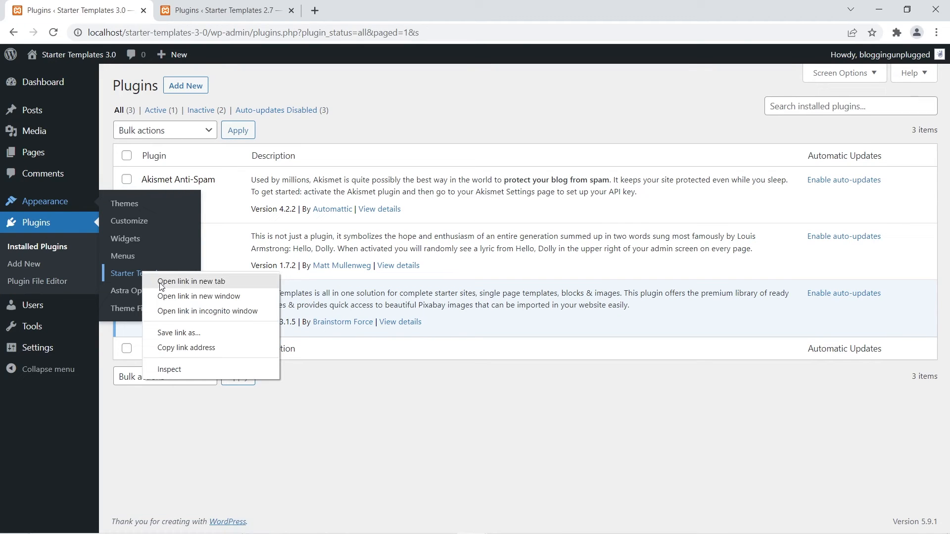
pyautogui.click(161, 283)
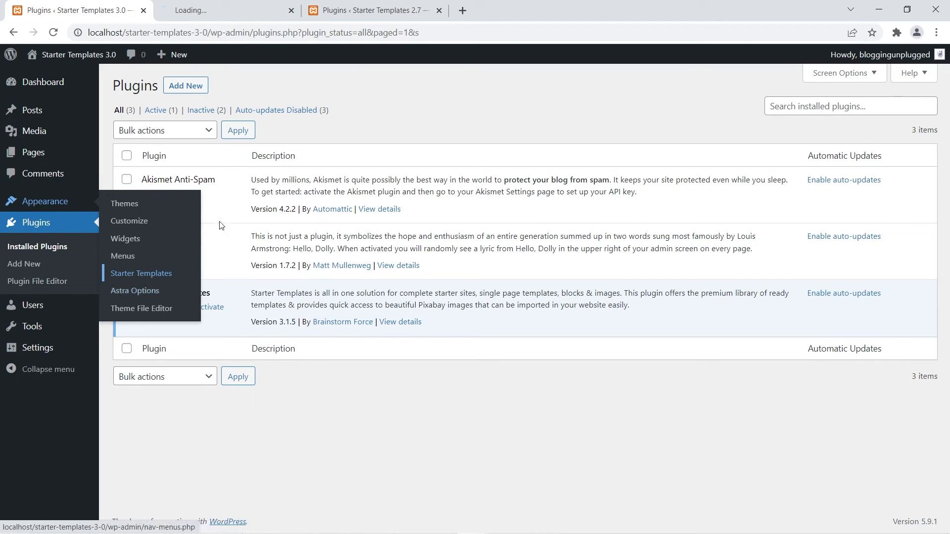
pyautogui.click(383, 9)
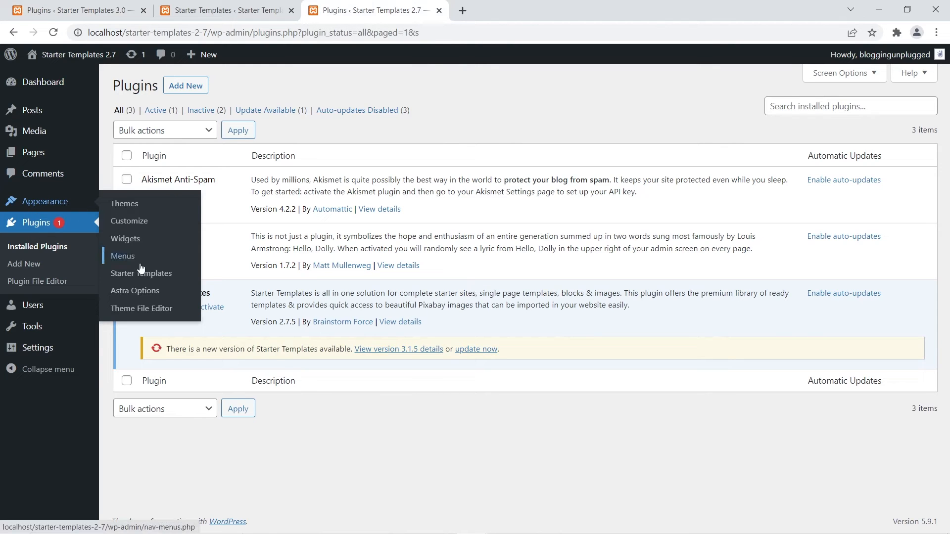
pyautogui.rightClick(139, 275)
pyautogui.click(169, 280)
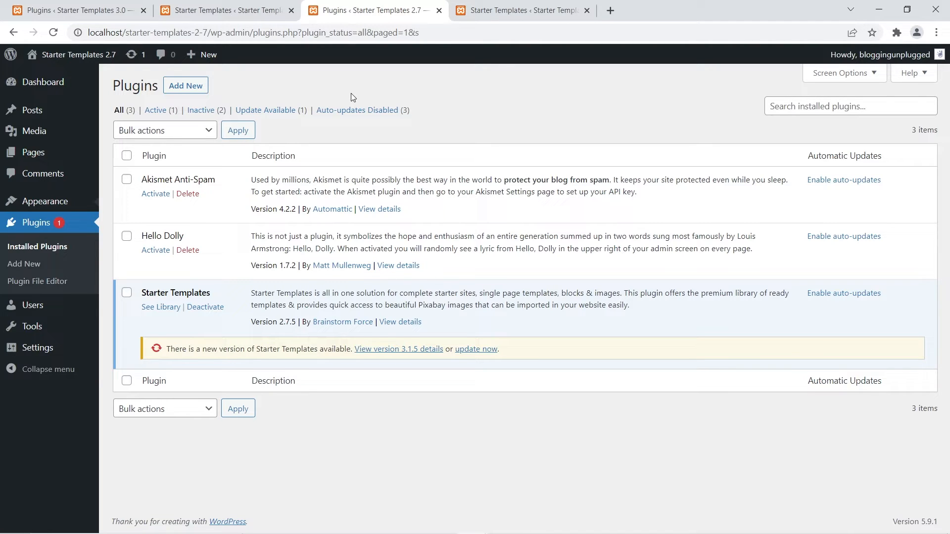
# Choose Gutenberg as the page builder for the 2.7 site's template library and review the other available builders.
pyautogui.click(516, 14)
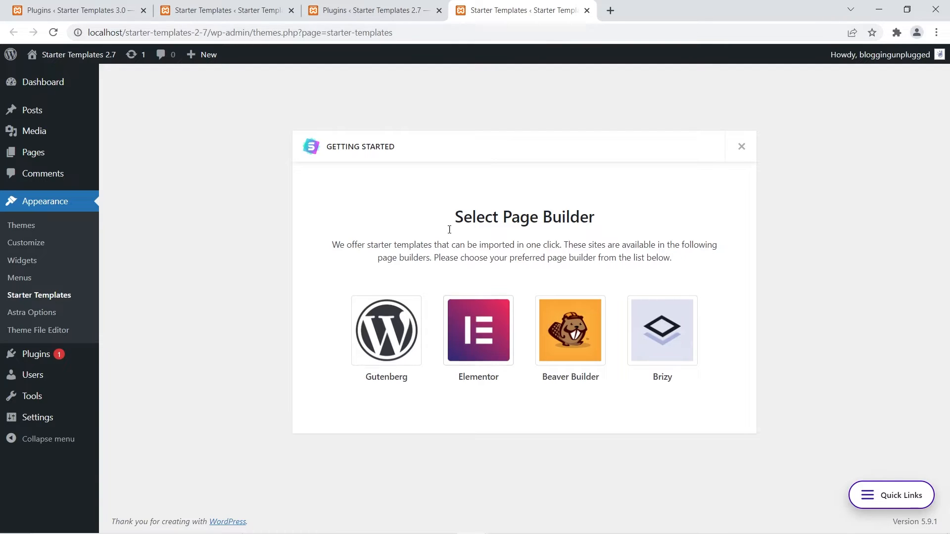
pyautogui.click(392, 332)
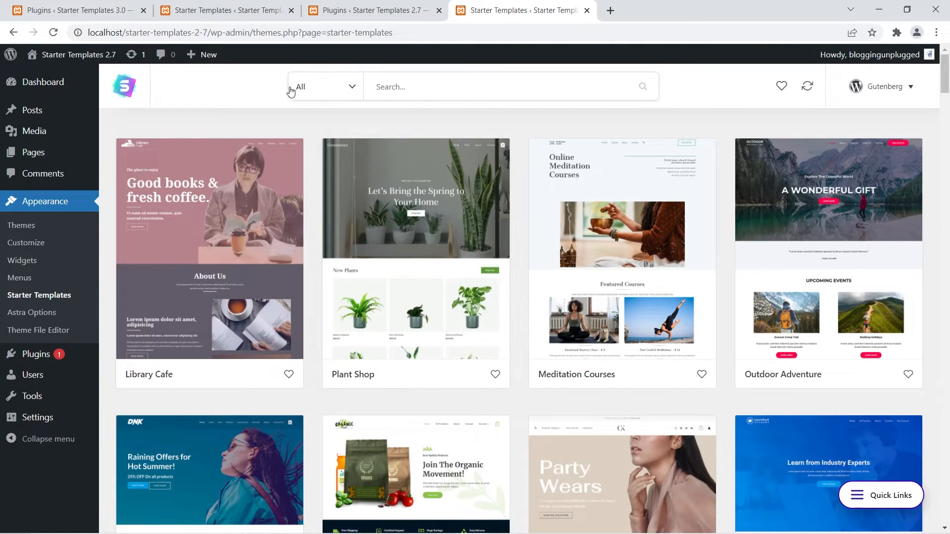
pyautogui.click(903, 91)
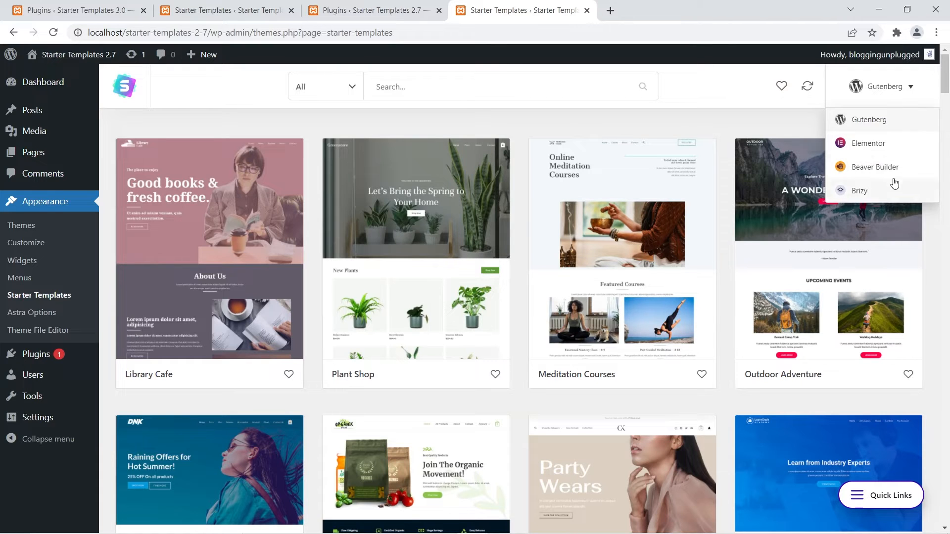
pyautogui.click(692, 114)
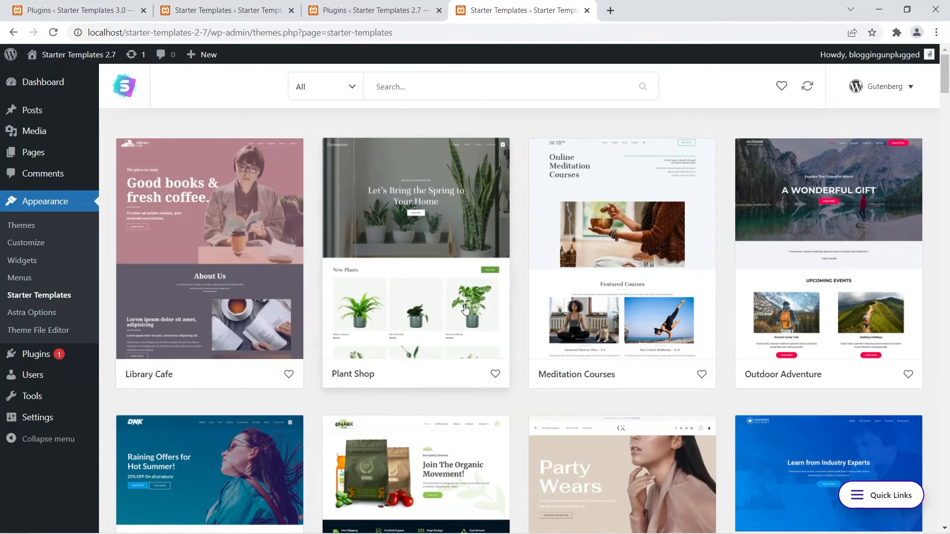
# Start building a website with Starter Templates on the 3.0 site and choose Block Editor as the page builder.
pyautogui.click(233, 8)
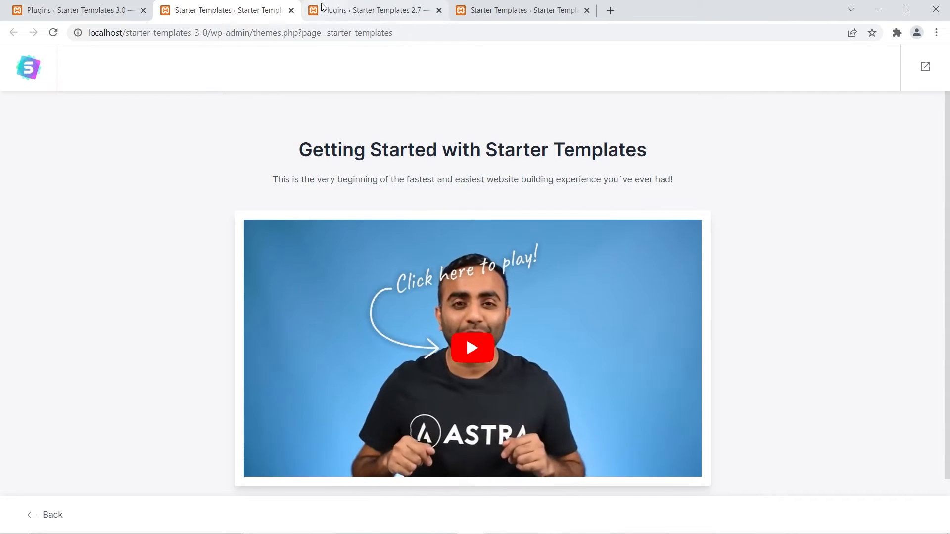
pyautogui.scroll(-2, 279, 173)
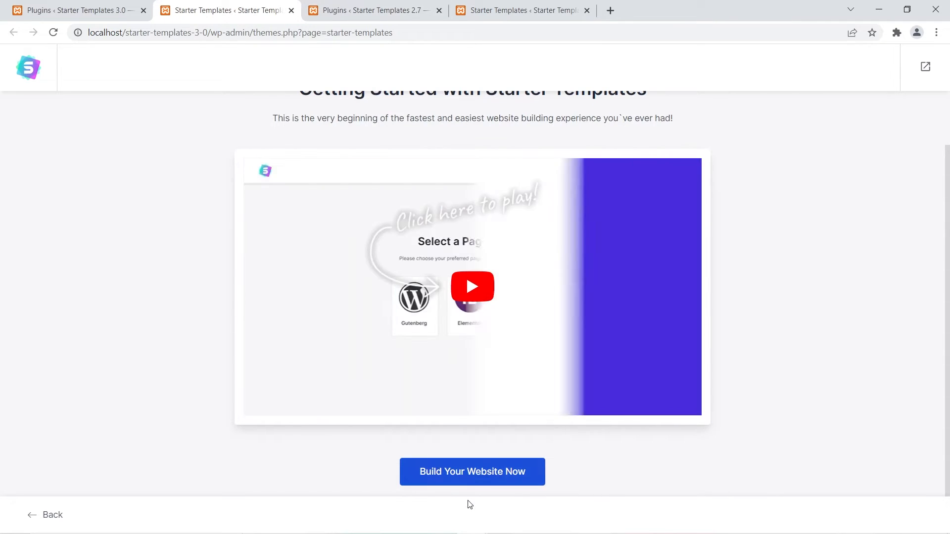
pyautogui.click(494, 477)
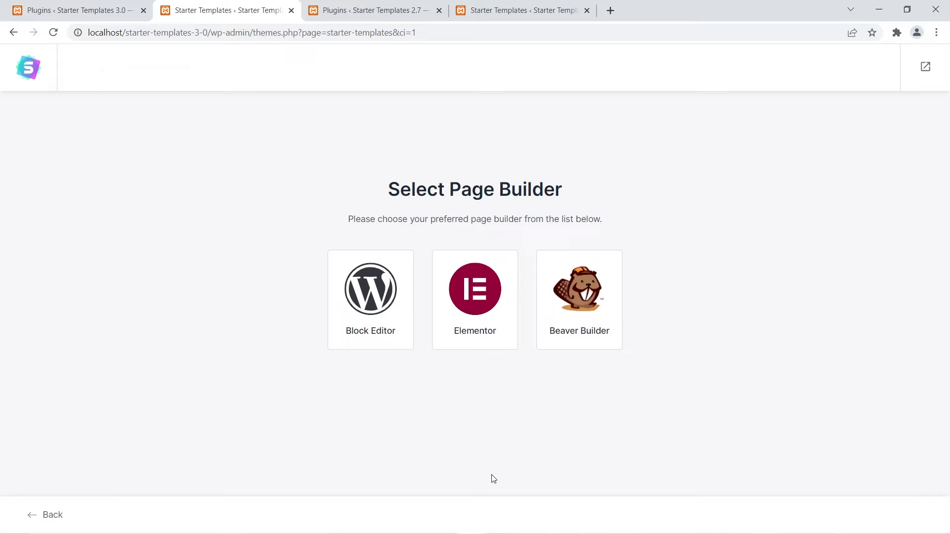
pyautogui.click(361, 320)
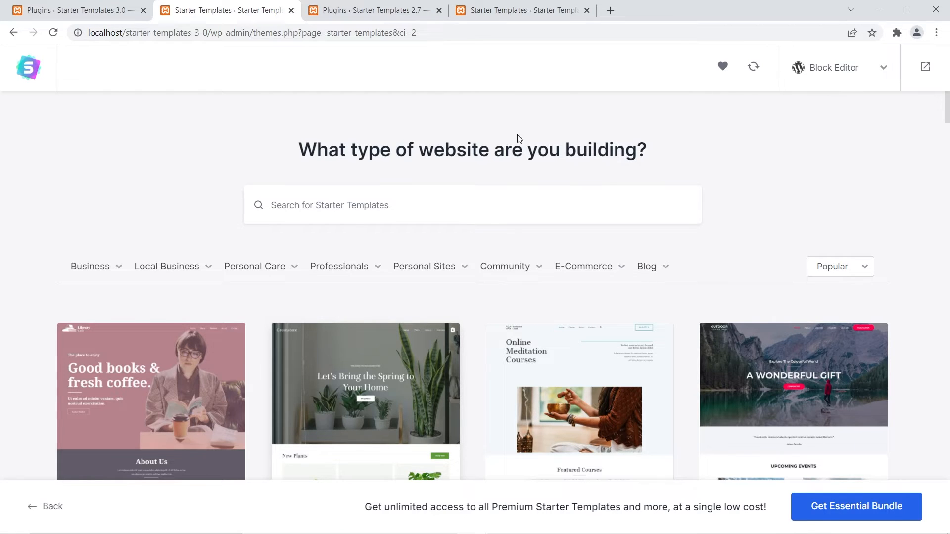
# Compare the two template libraries and examine the page builder choices, search field and sort options of the 3.0 library.
pyautogui.click(543, 14)
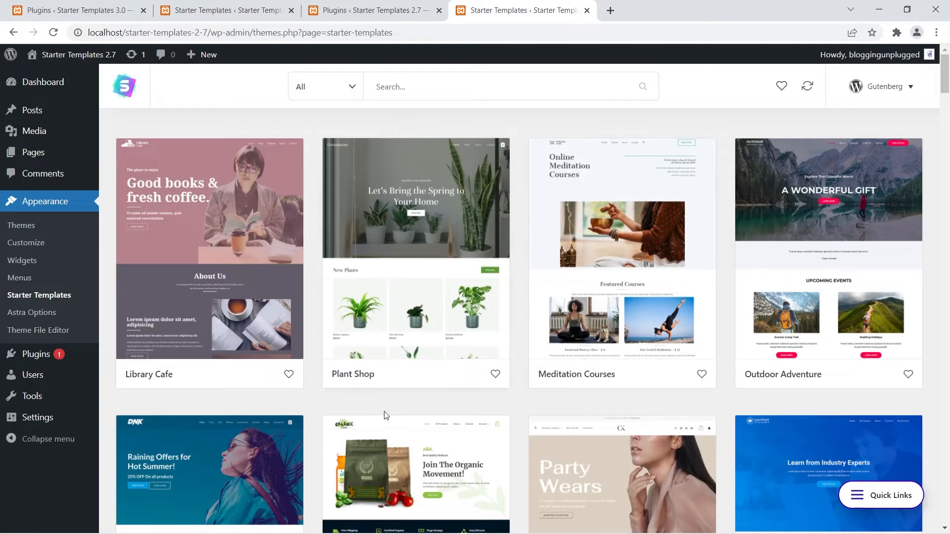
pyautogui.click(229, 8)
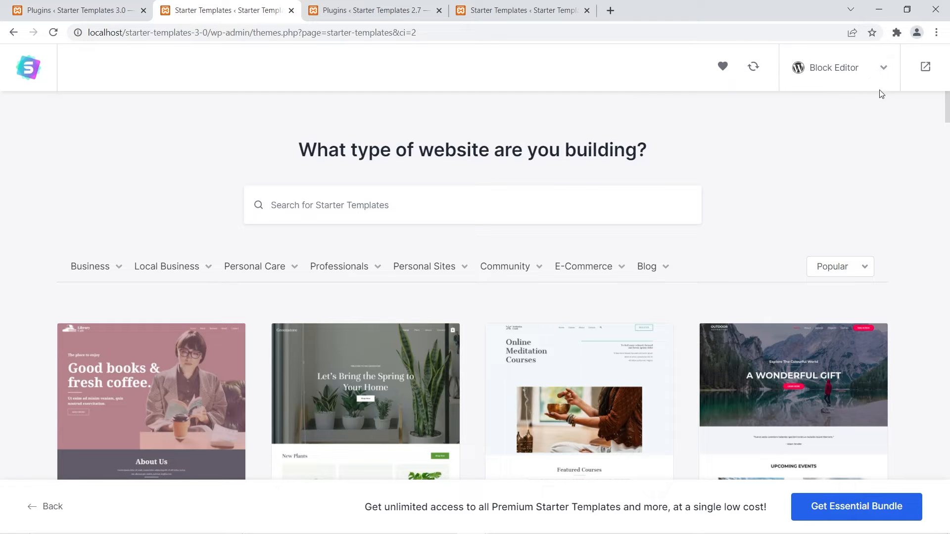
pyautogui.click(883, 69)
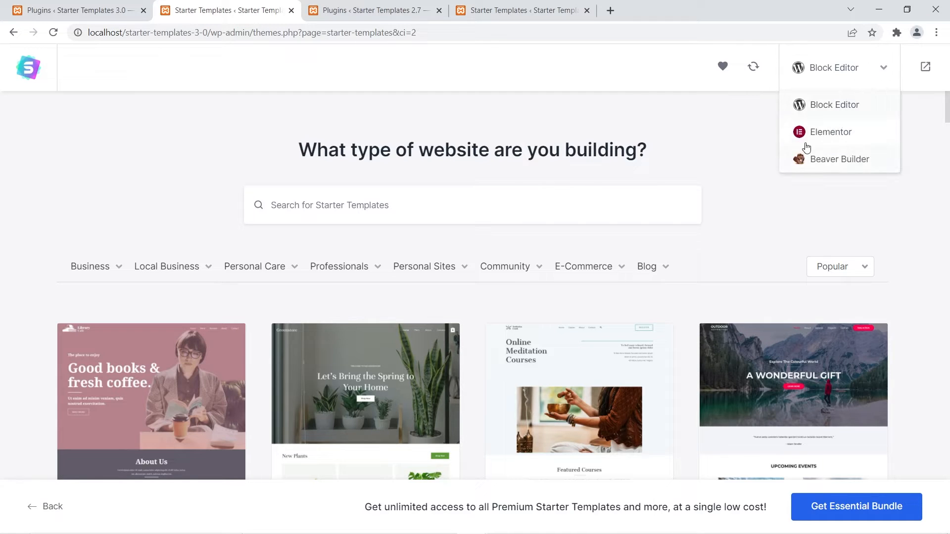
pyautogui.click(661, 143)
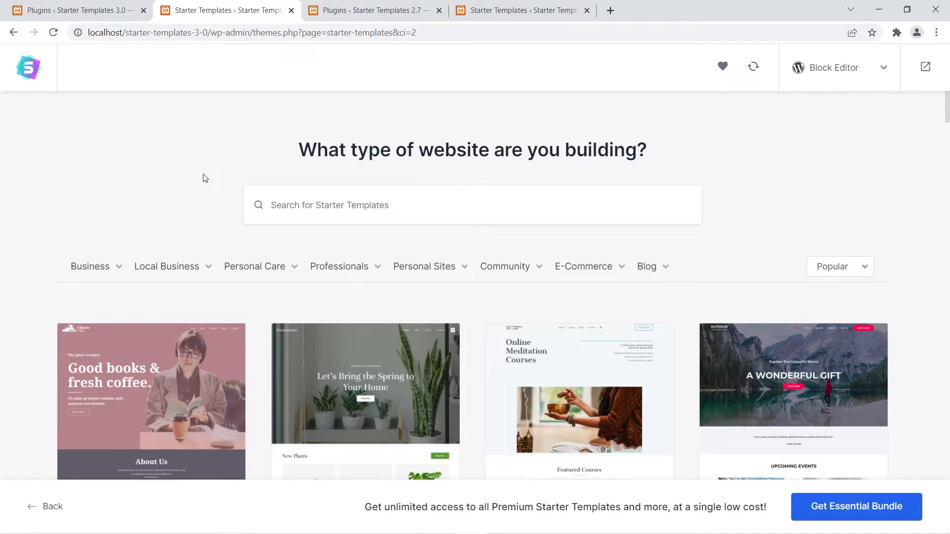
pyautogui.click(309, 214)
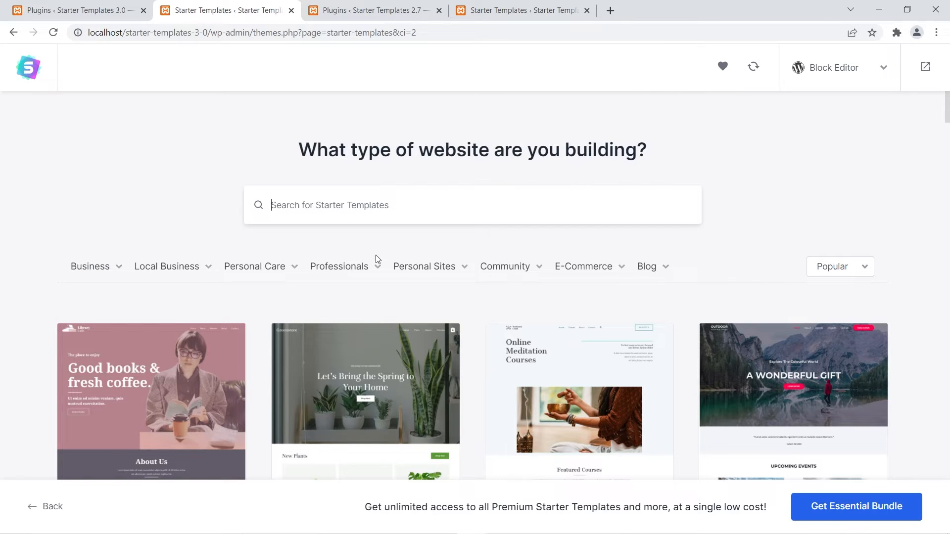
pyautogui.click(841, 267)
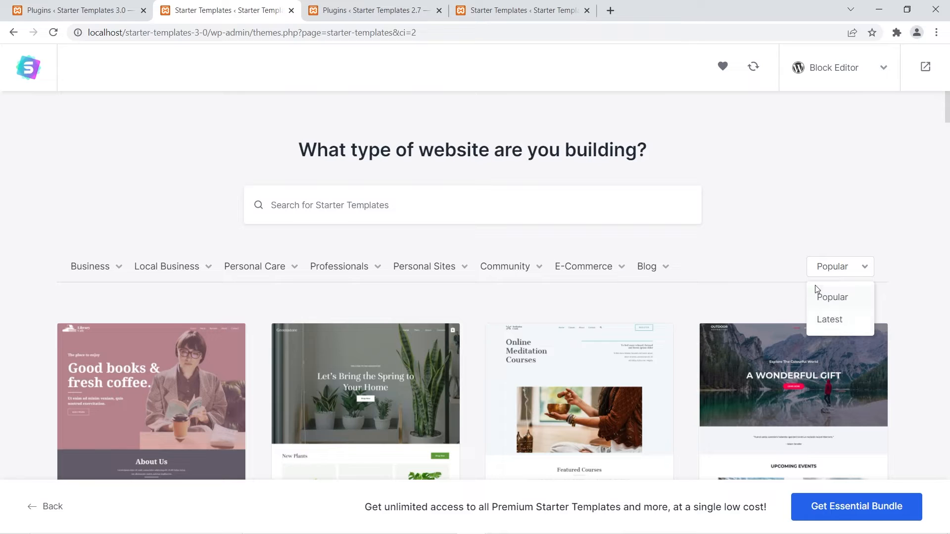
pyautogui.click(761, 300)
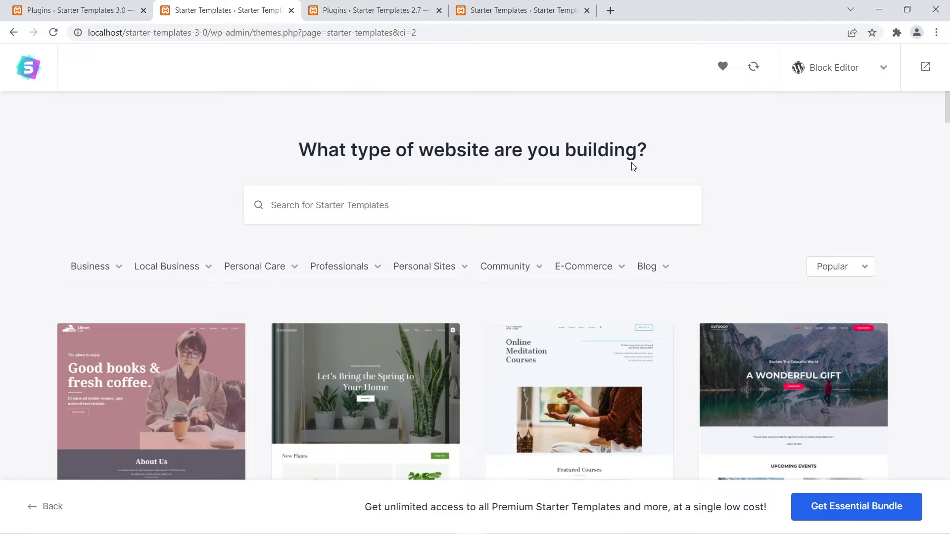
# Examine the category and free or premium filters in the 2.7 site's template library.
pyautogui.click(543, 9)
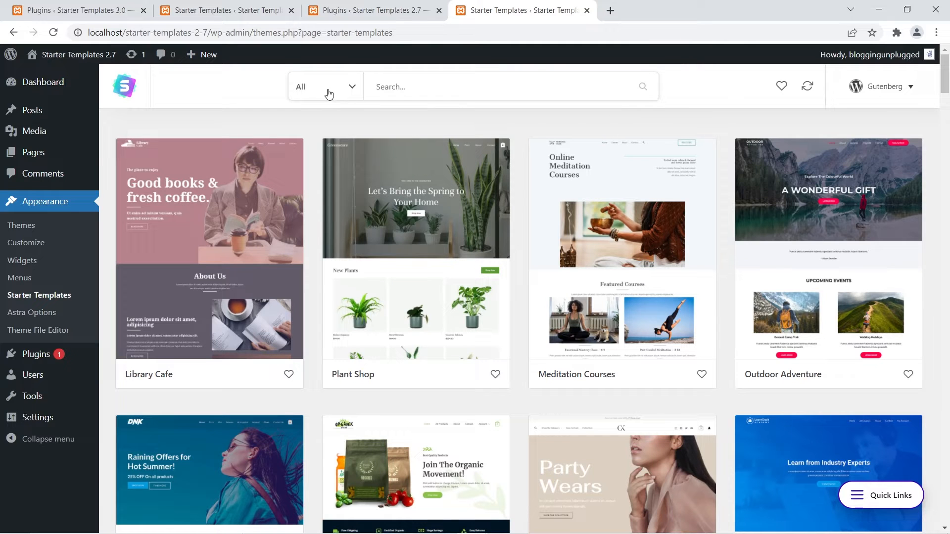
pyautogui.click(352, 93)
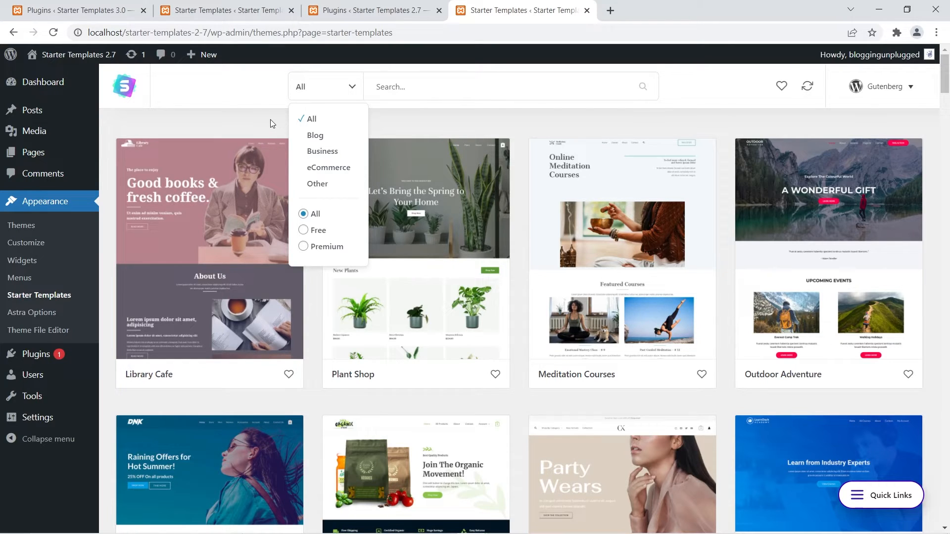
pyautogui.click(247, 129)
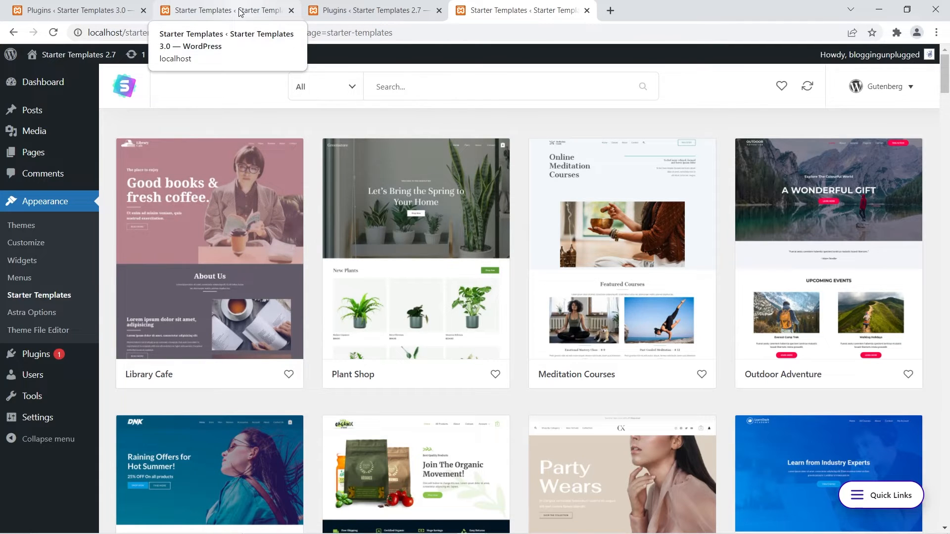
# Examine the Business and Blog subcategories and the sort order options in the 3.0 site's template library.
pyautogui.click(239, 12)
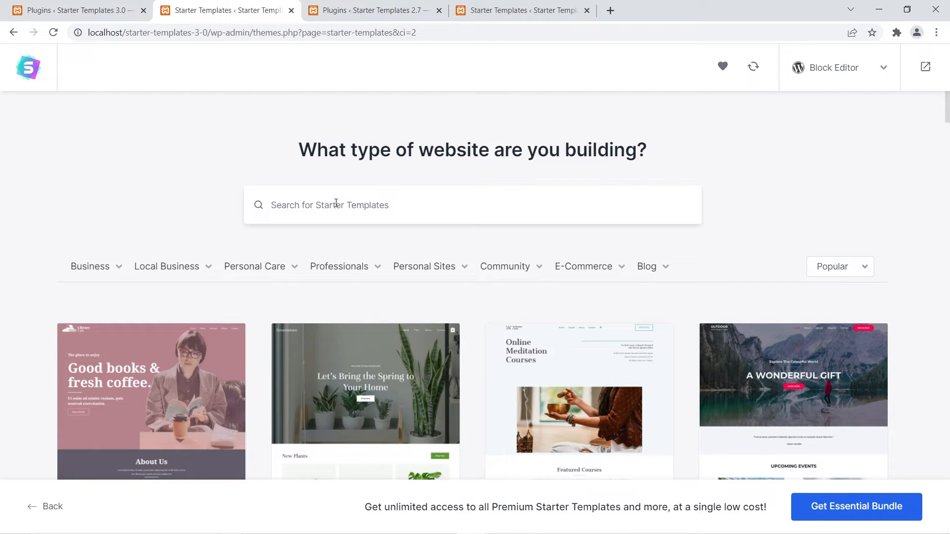
pyautogui.moveTo(72, 269)
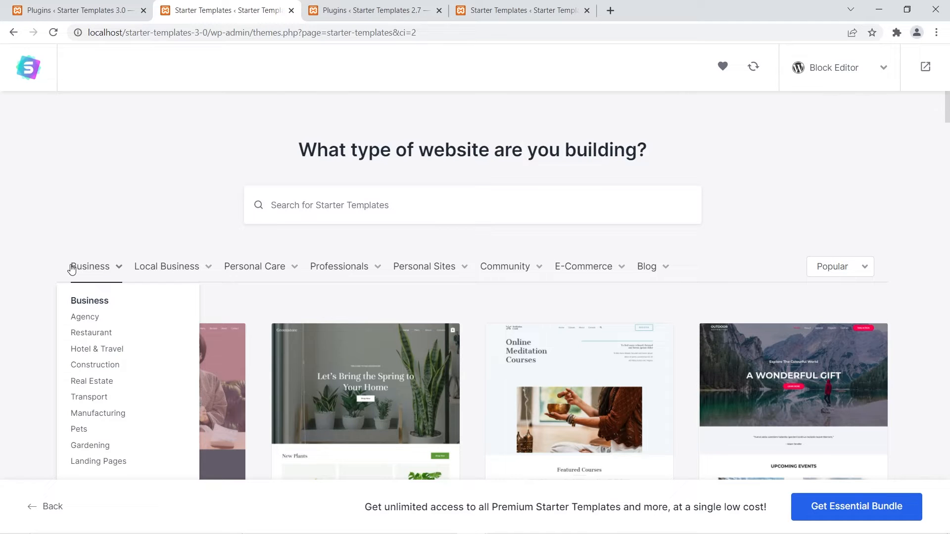
pyautogui.moveTo(667, 272)
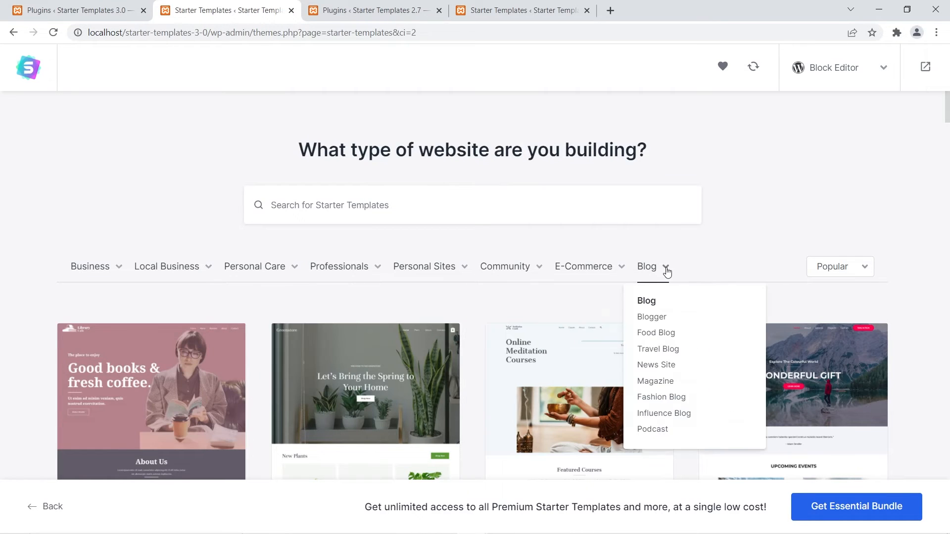
pyautogui.moveTo(174, 268)
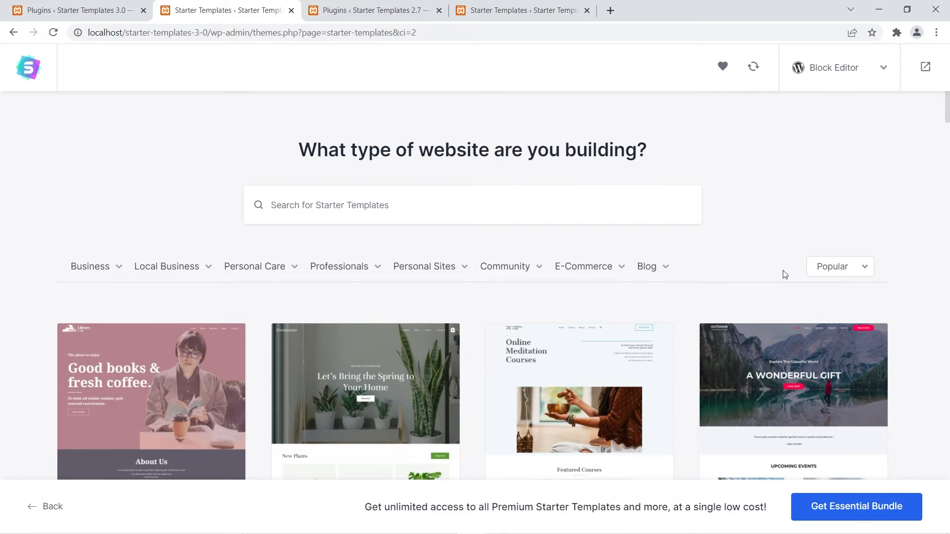
pyautogui.click(840, 271)
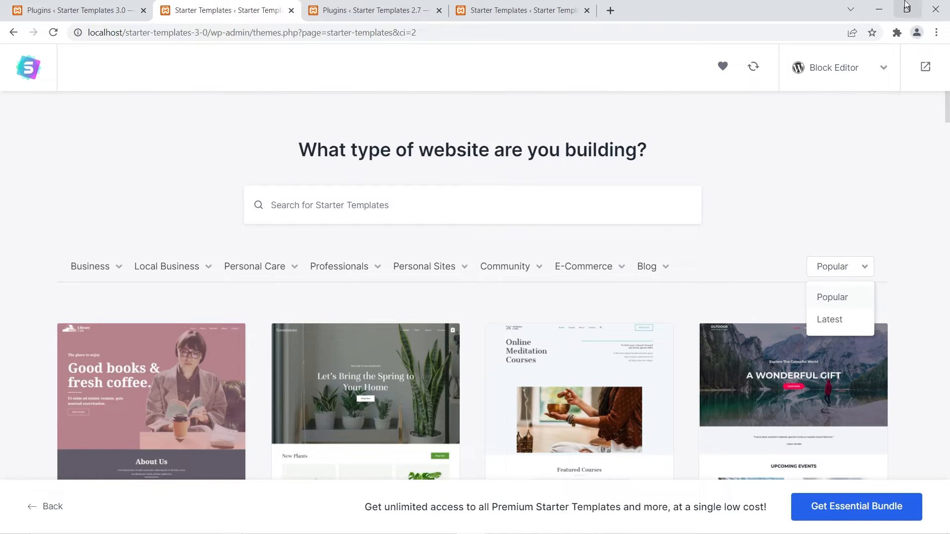
# Search the template libraries of both the 2.7 and 3.0 sites for "blog" and compare the results.
pyautogui.click(545, 6)
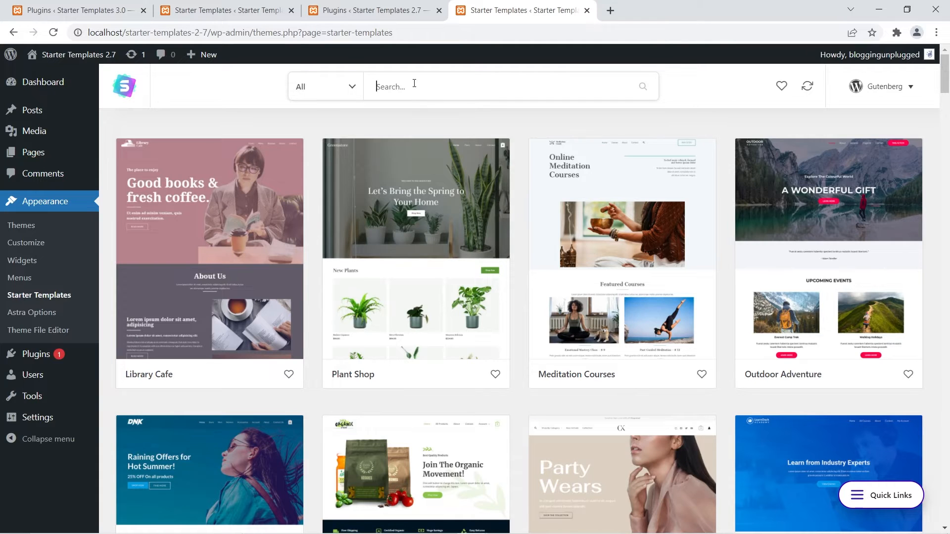
pyautogui.write('Blog')
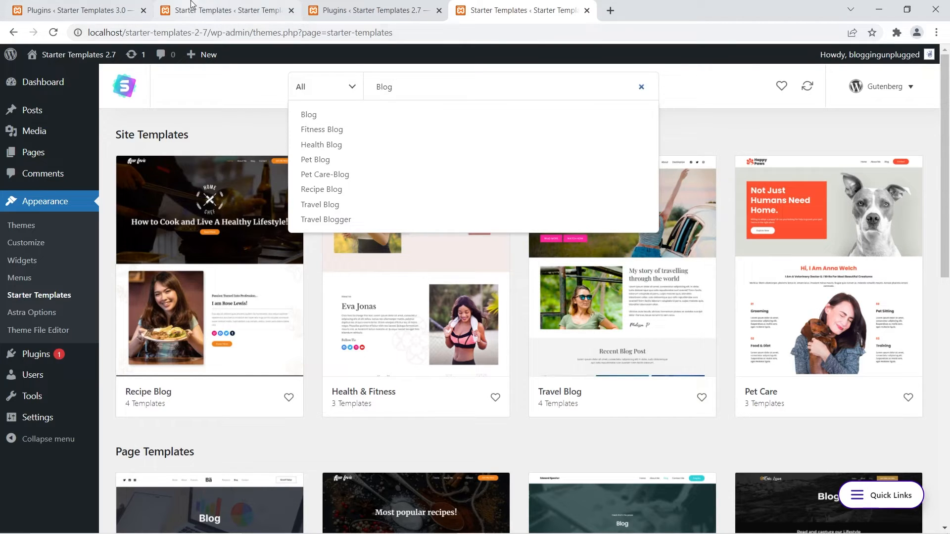
pyautogui.click(208, 11)
pyautogui.click(327, 219)
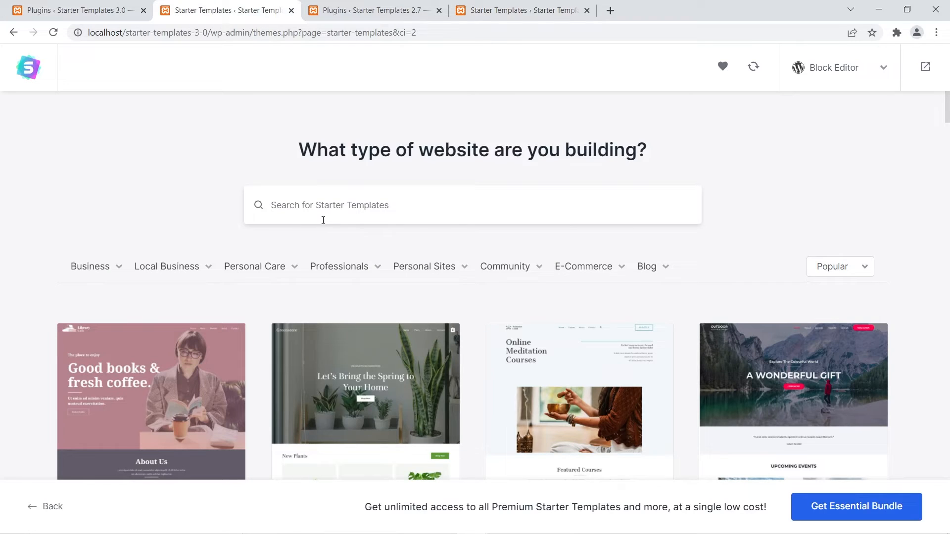
pyautogui.write('blog')
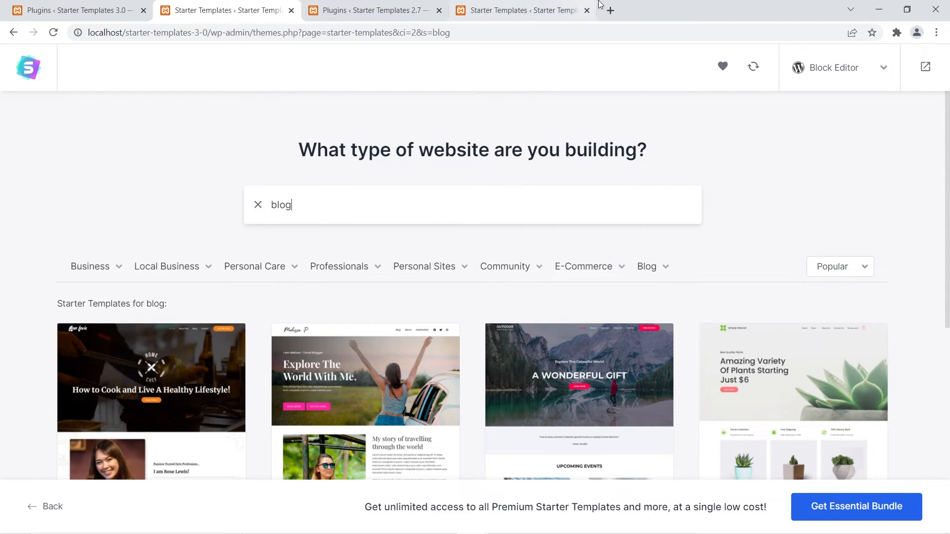
pyautogui.click(519, 10)
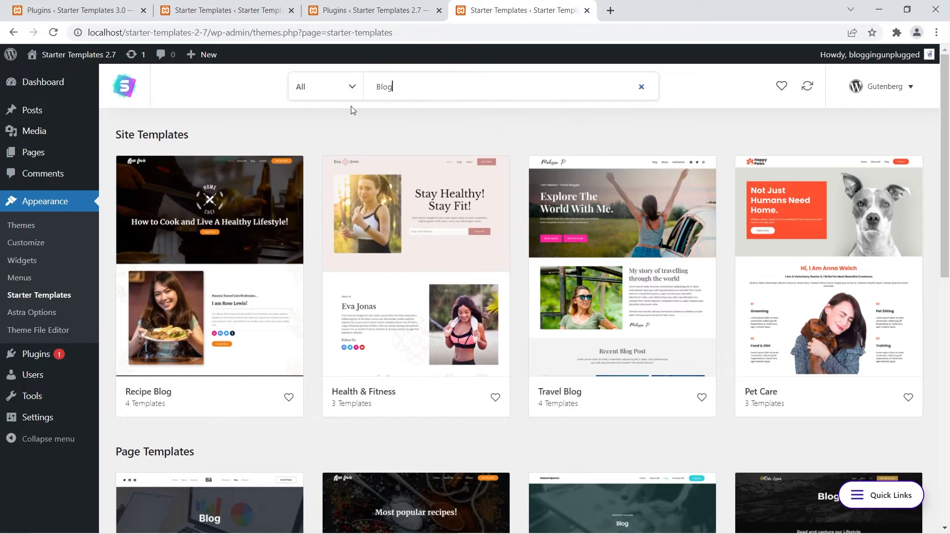
# Bring up the 2.7 library's search suggestions for "Blog" and compare them with the blog results in the 3.0 library.
pyautogui.press('BackSpace')
pyautogui.write('g')
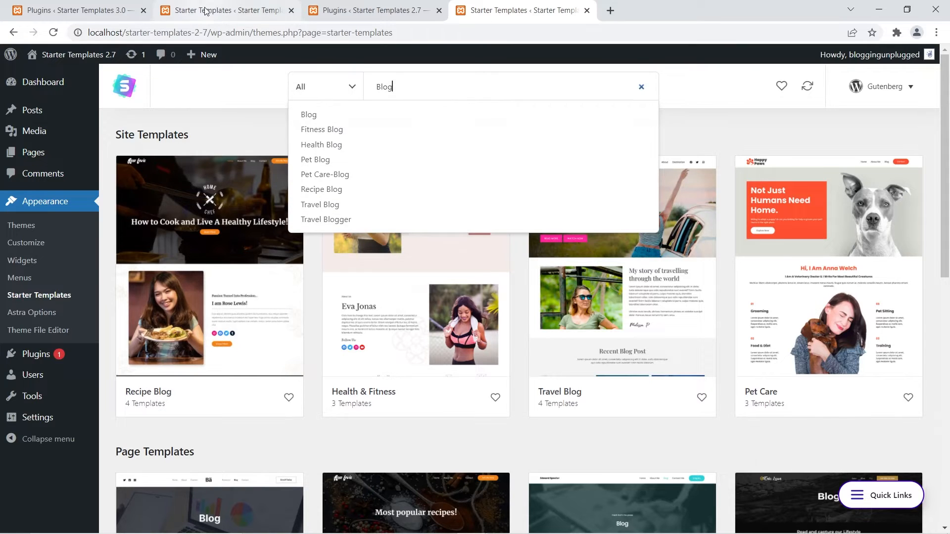
pyautogui.click(228, 9)
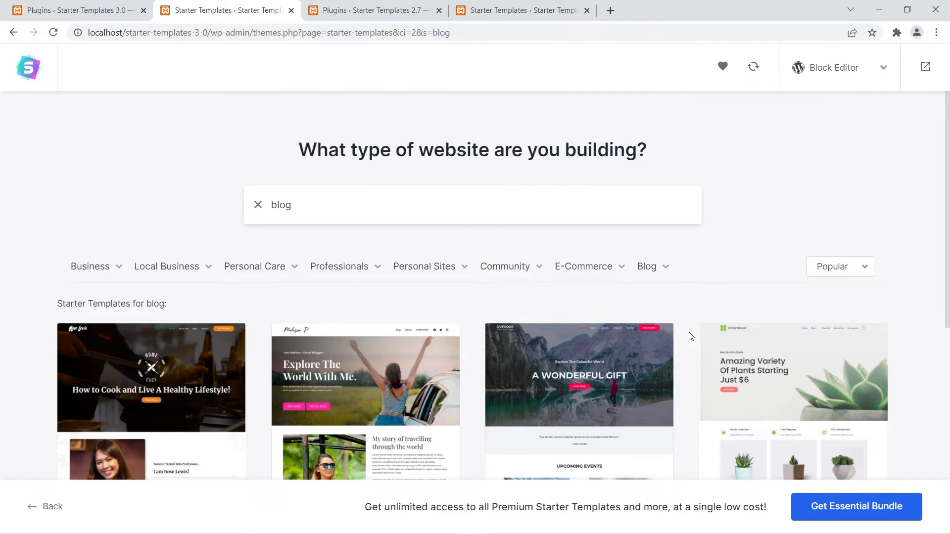
pyautogui.scroll(-5, 690, 337)
pyautogui.scroll(5, 691, 337)
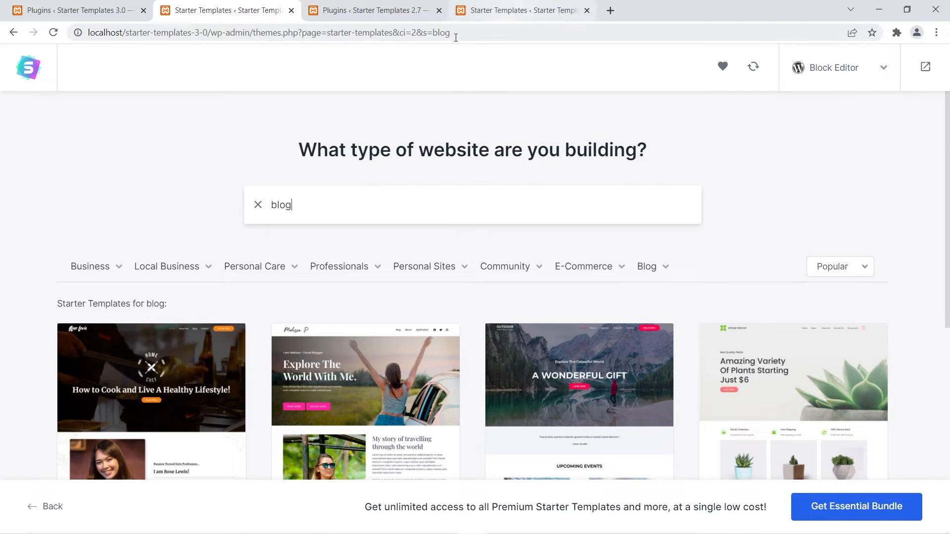
# Compare the two libraries' blog results, the 2.7 category and free or premium filters, and the 3.0 page builder choices.
pyautogui.click(487, 14)
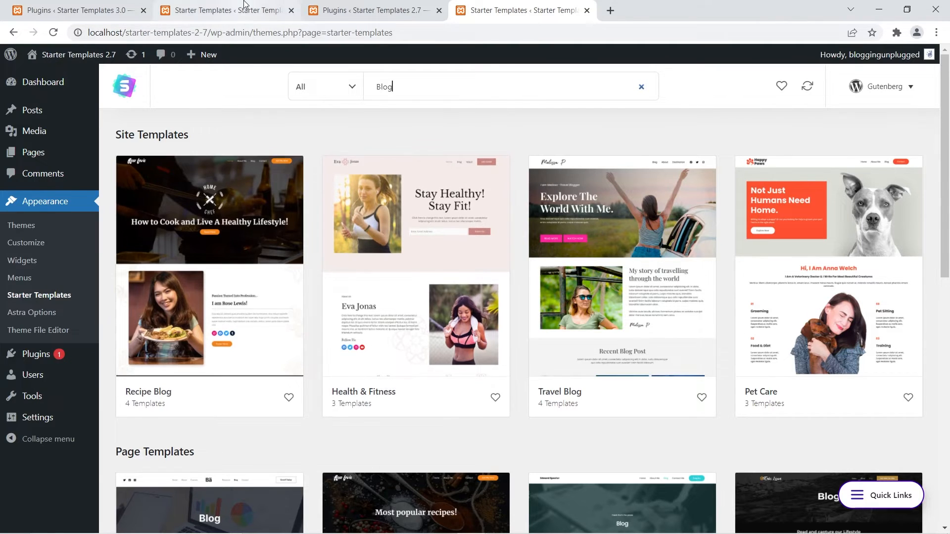
pyautogui.click(230, 11)
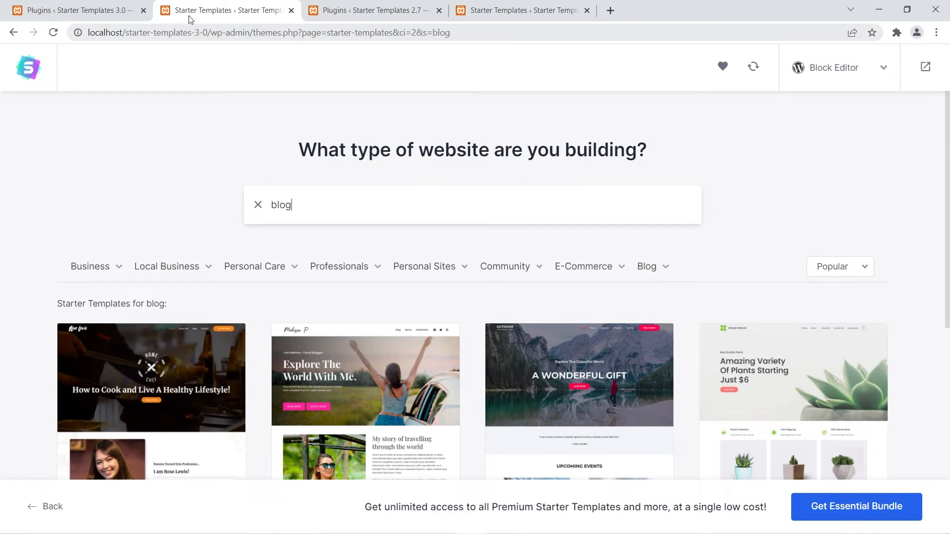
pyautogui.click(520, 11)
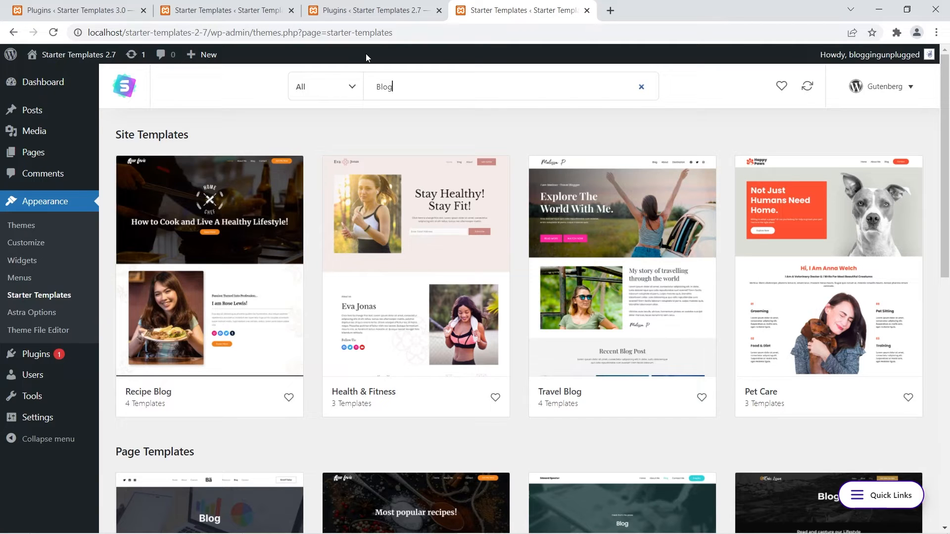
pyautogui.click(249, 11)
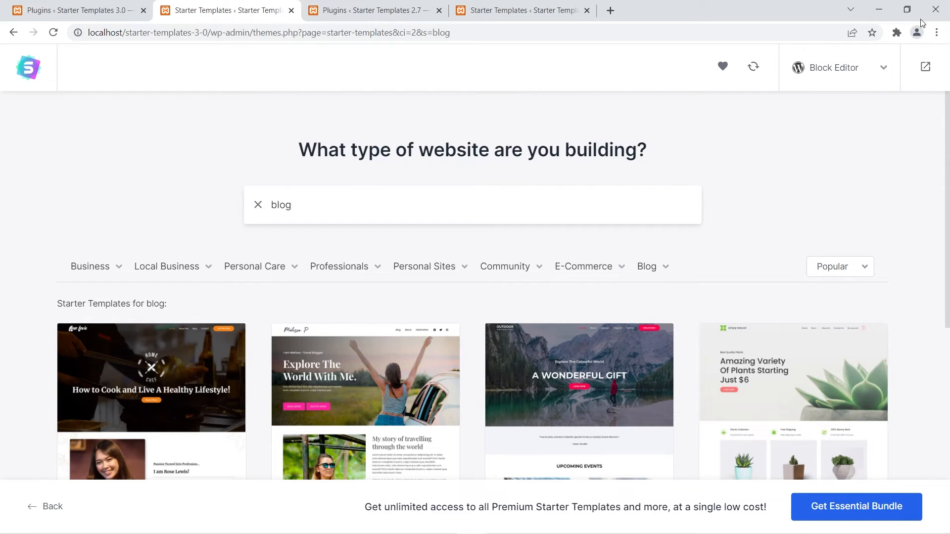
pyautogui.click(519, 10)
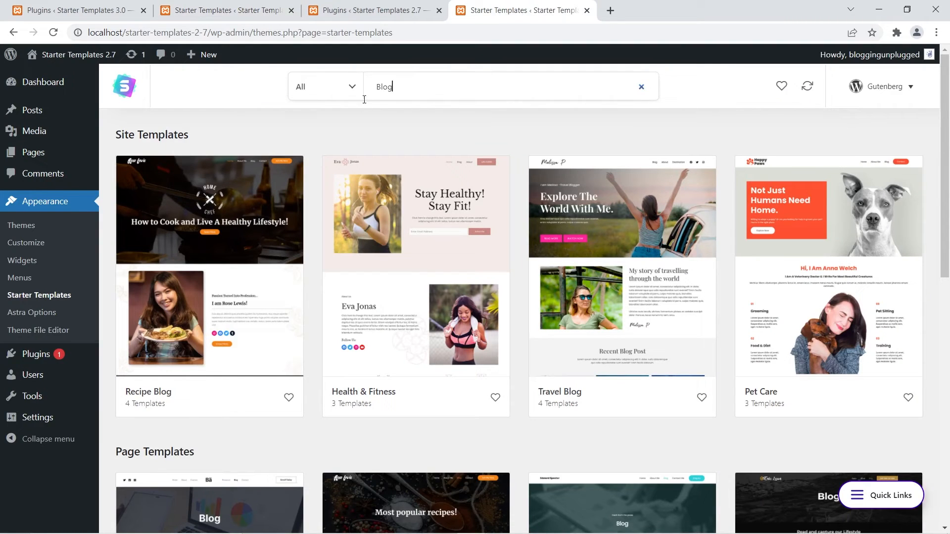
pyautogui.click(342, 87)
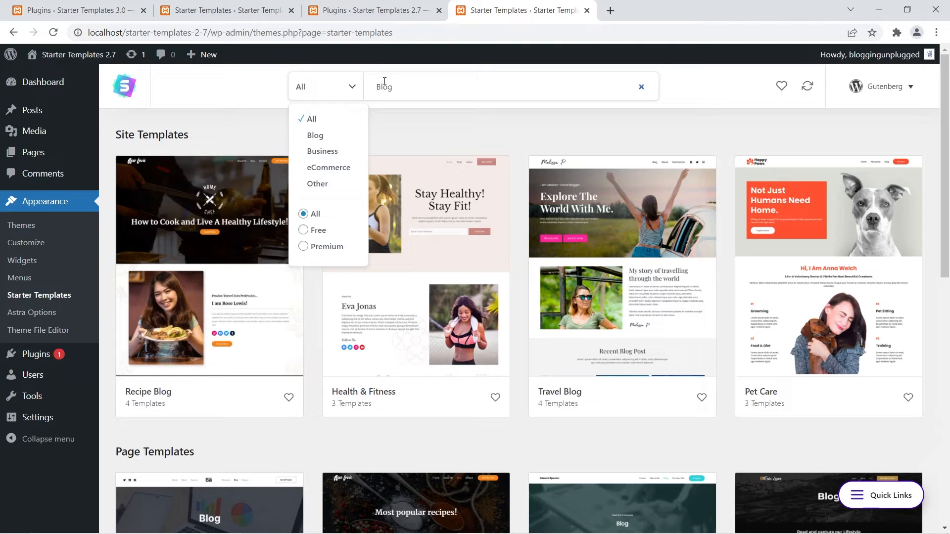
pyautogui.click(259, 15)
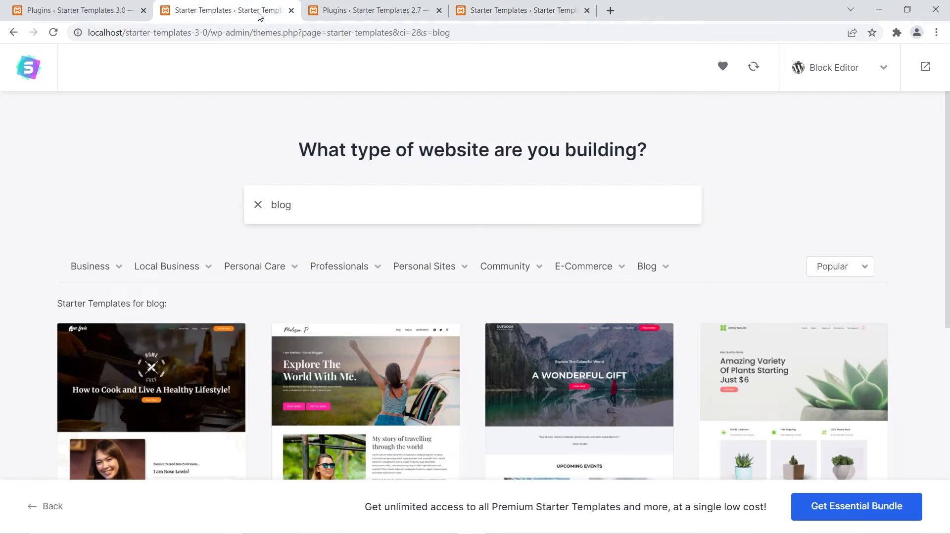
pyautogui.click(856, 72)
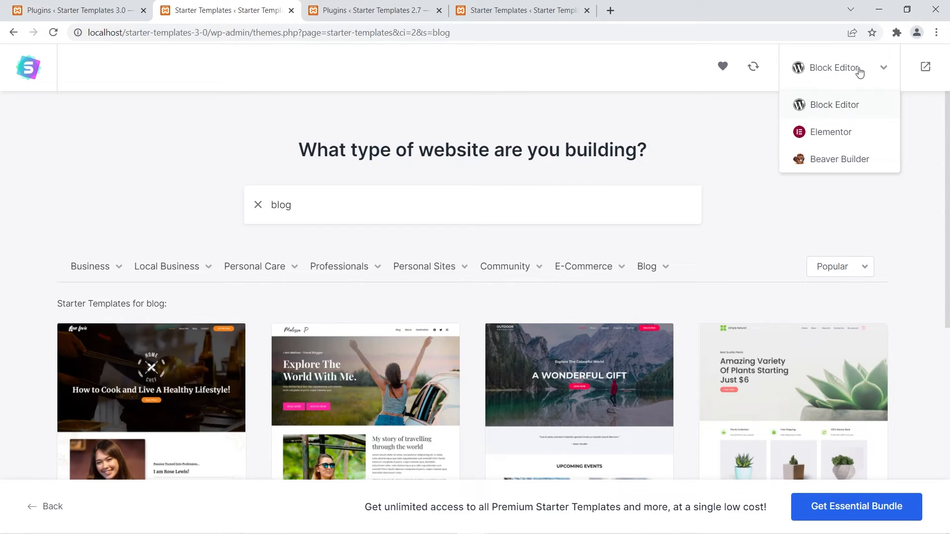
pyautogui.click(849, 79)
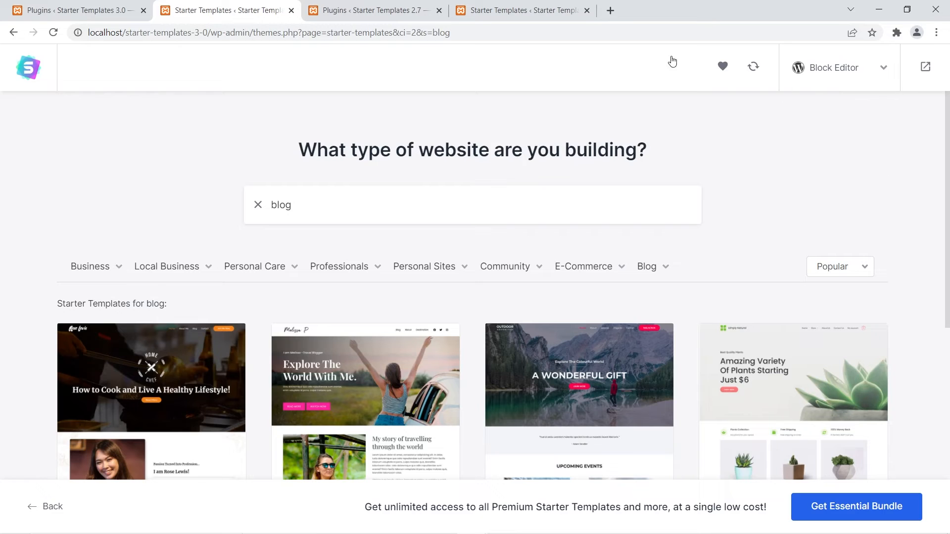
# Open the Recipe Blog template in the 2.7 site's library and preview its demo site.
pyautogui.click(529, 10)
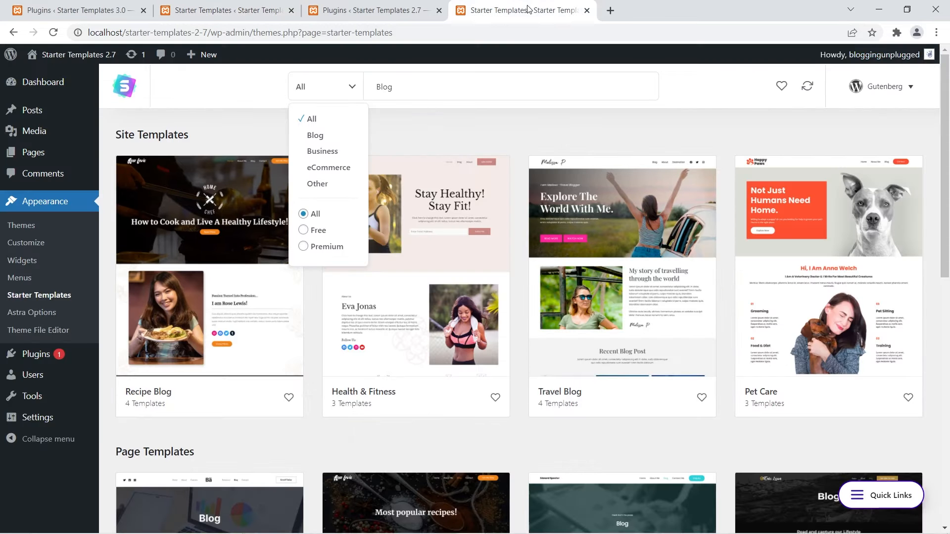
pyautogui.click(905, 86)
pyautogui.click(262, 10)
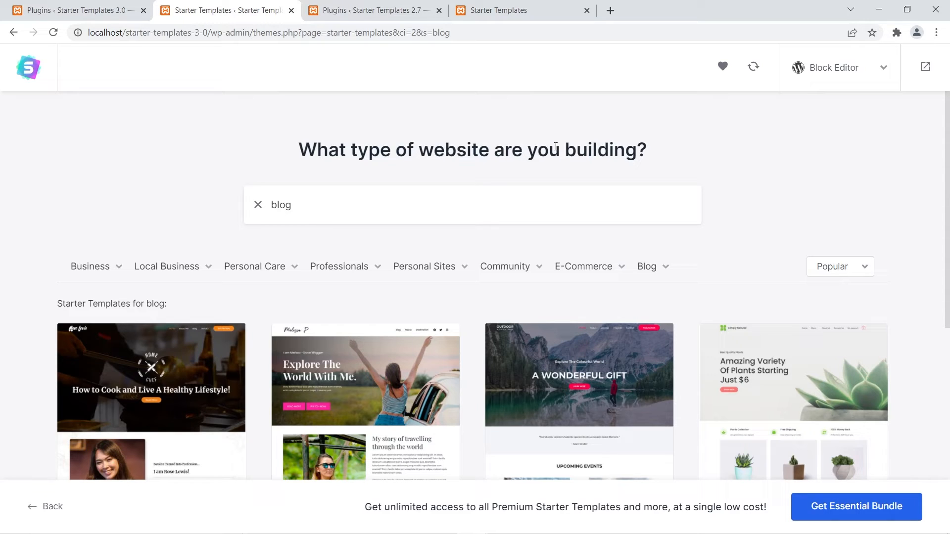
pyautogui.click(515, 10)
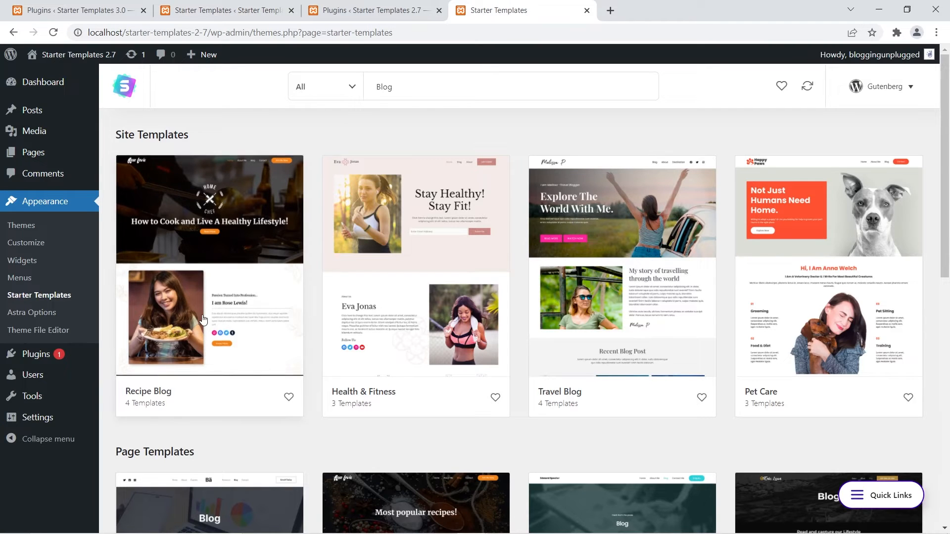
pyautogui.click(215, 287)
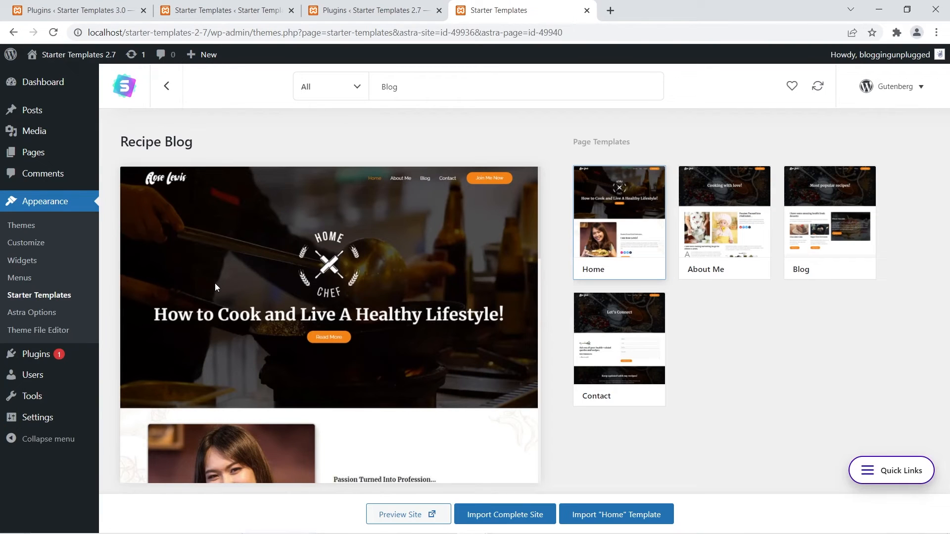
pyautogui.click(390, 517)
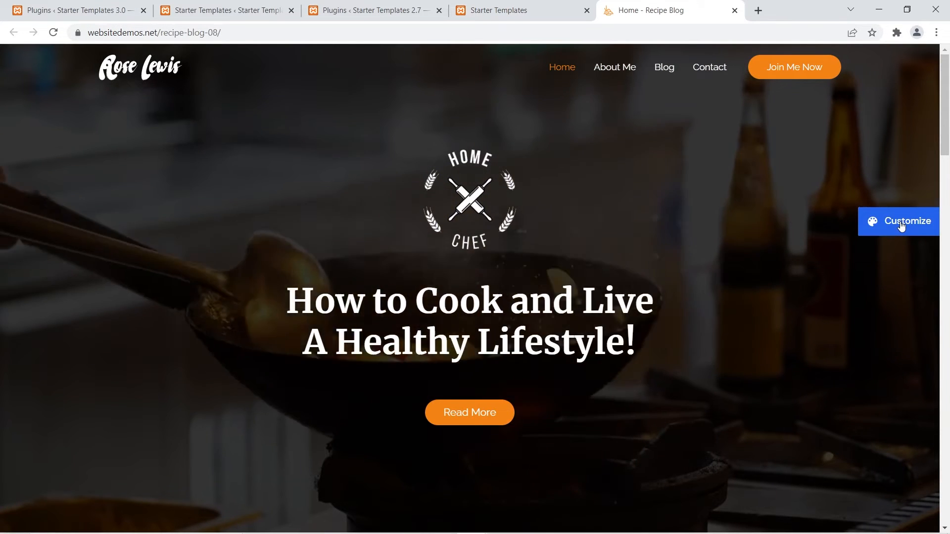
# Customize the Recipe Blog demo with the bright pink color palette and the third alternative font pairing, and view the restyled page.
pyautogui.click(901, 223)
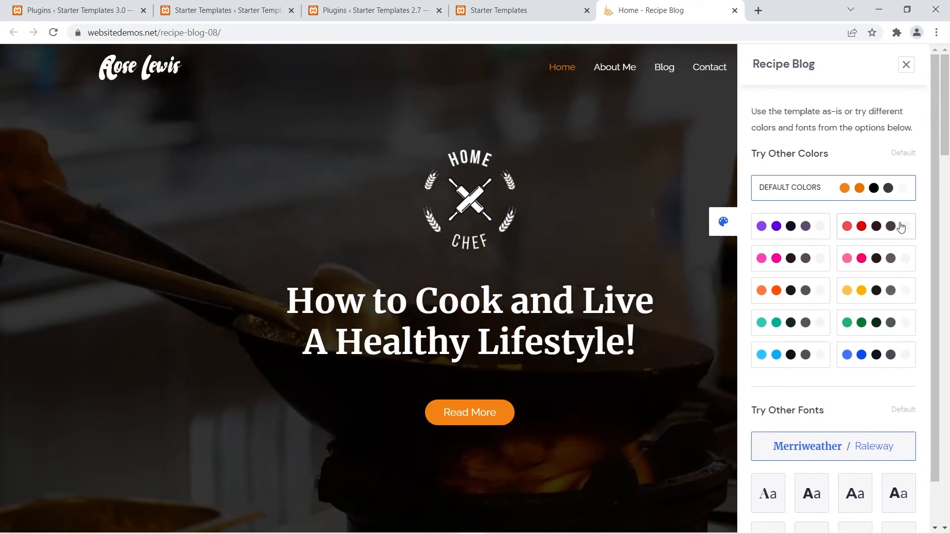
pyautogui.click(791, 258)
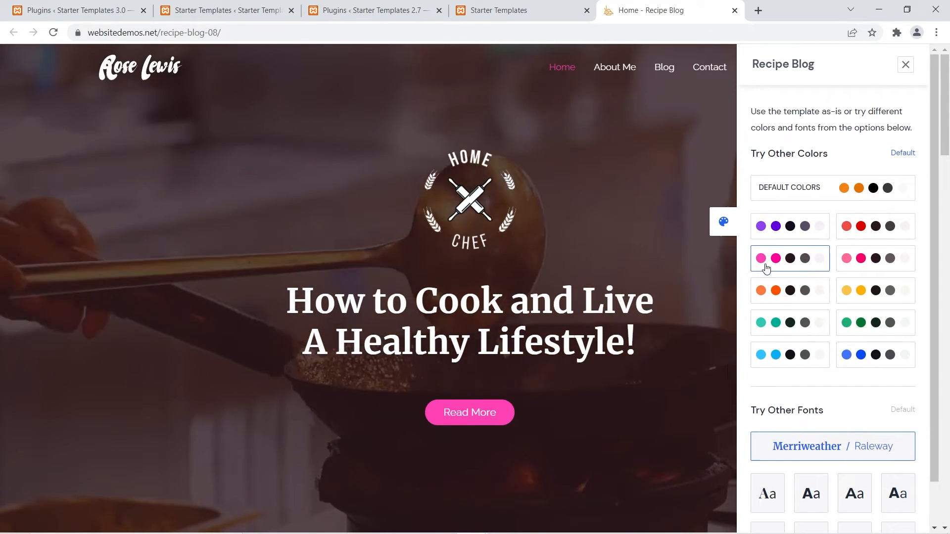
pyautogui.click(857, 490)
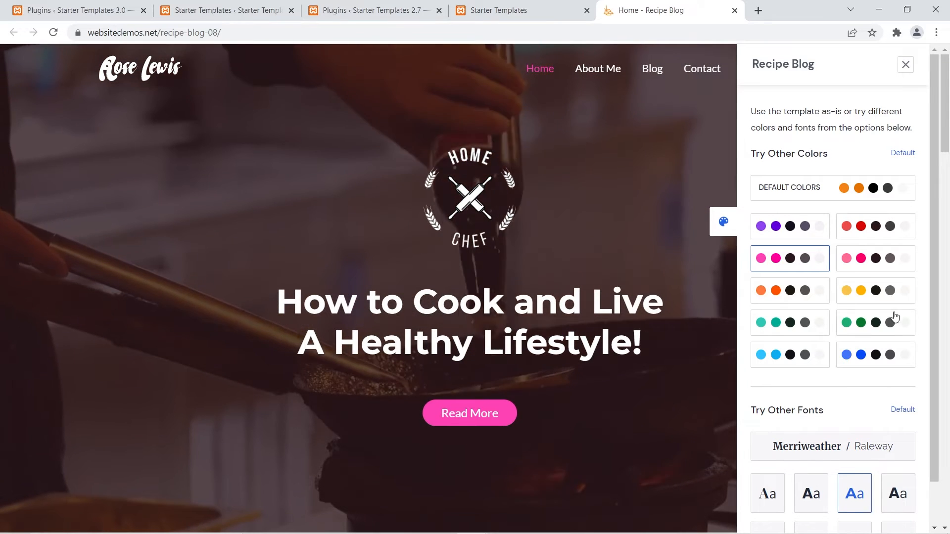
pyautogui.scroll(-1, 895, 318)
pyautogui.scroll(-4, 672, 306)
pyautogui.click(672, 303)
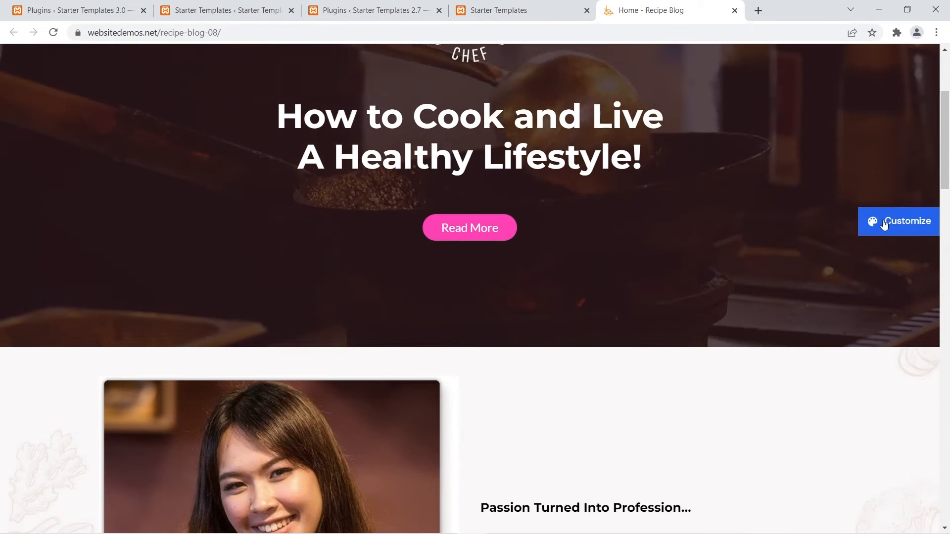
# Select the Recipe Blog template from the blog results in the 3.0 site's library.
pyautogui.click(475, 10)
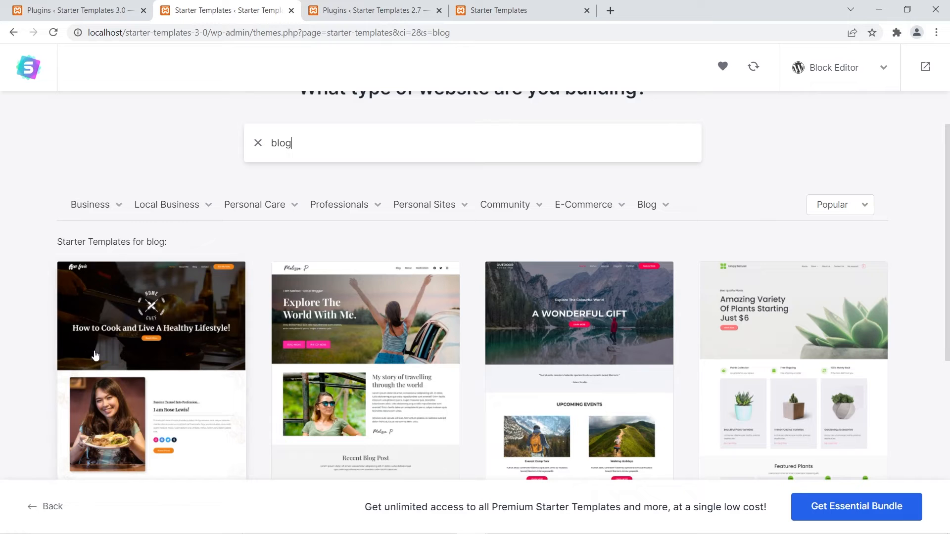
pyautogui.click(124, 345)
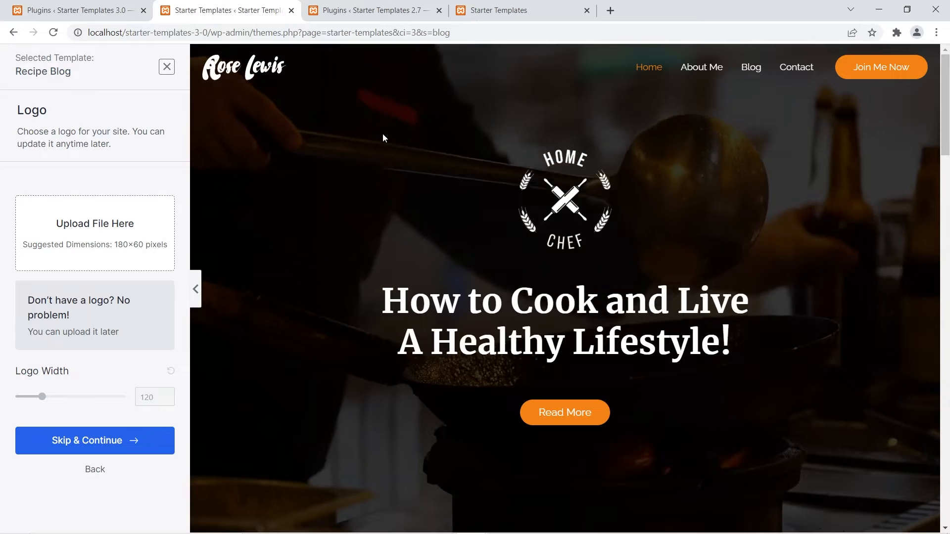
# Reopen the Recipe Blog demo preview from the 2.7 site and examine its color and font customization options.
pyautogui.click(515, 10)
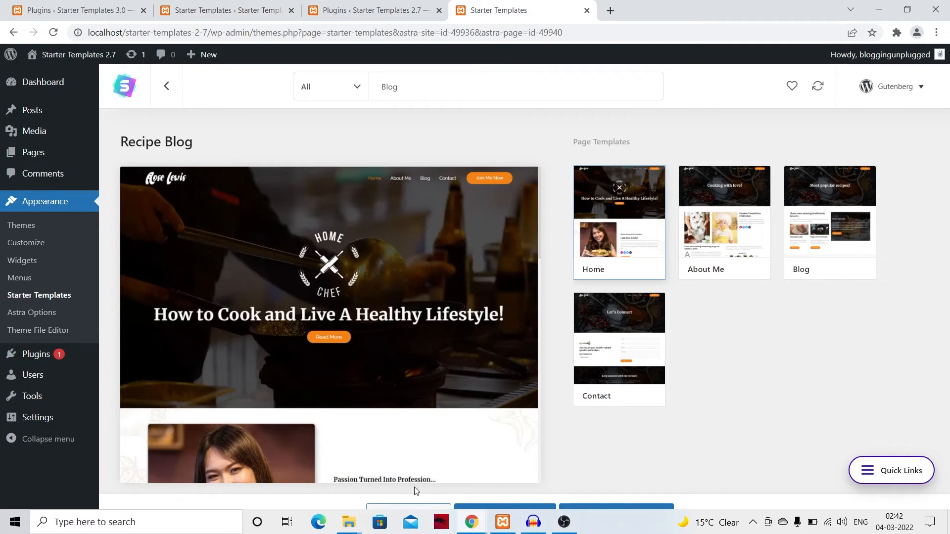
pyautogui.click(407, 515)
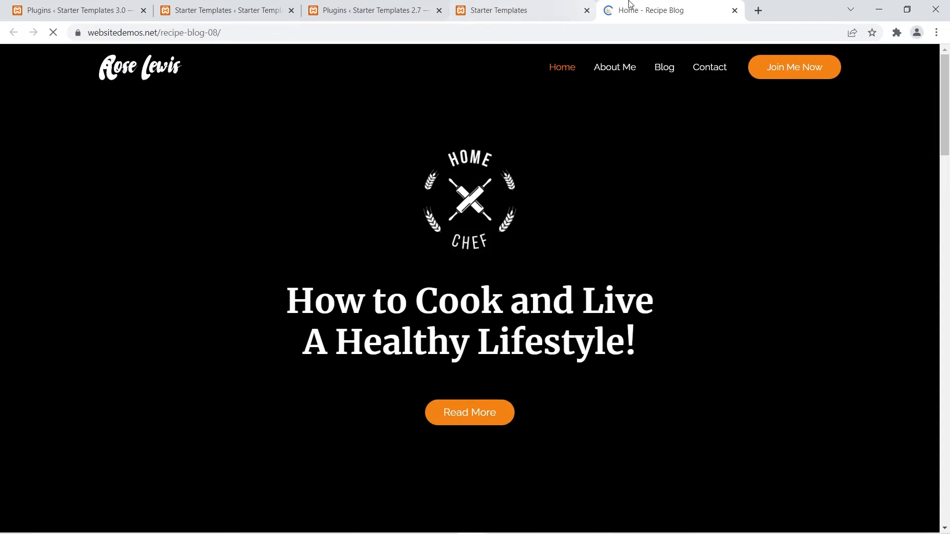
pyautogui.click(912, 225)
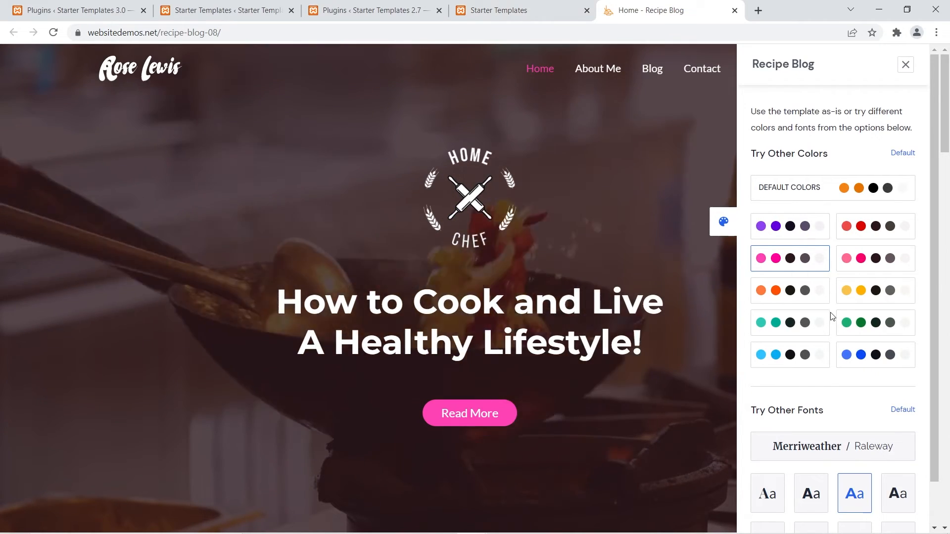
pyautogui.scroll(-1, 829, 319)
pyautogui.scroll(1, 831, 320)
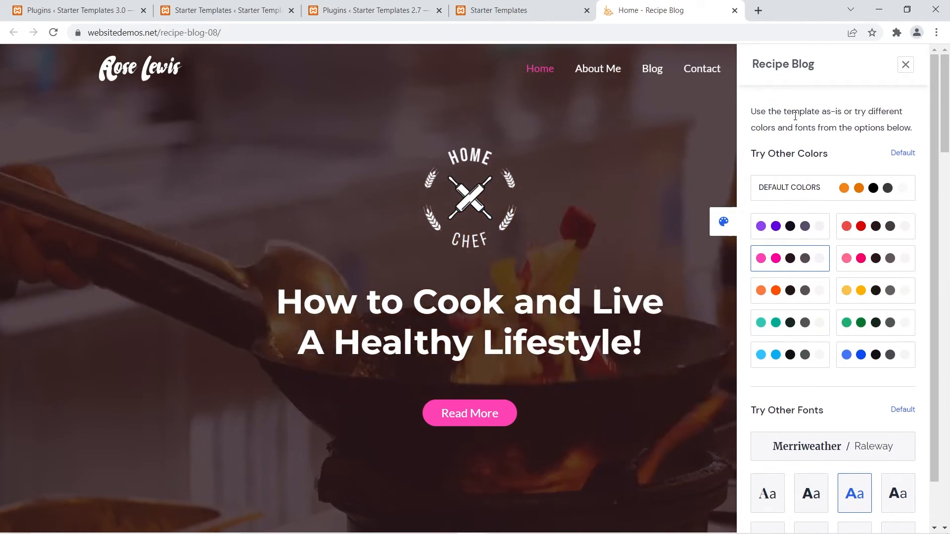
# Return to the 3.0 site's logo setup and examine the media library and file upload options for the logo.
pyautogui.click(325, 4)
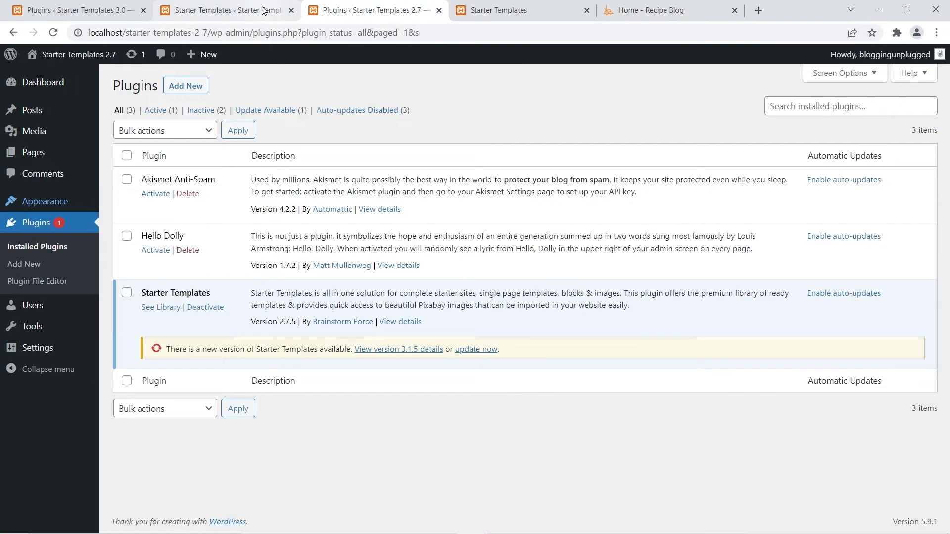
pyautogui.click(257, 10)
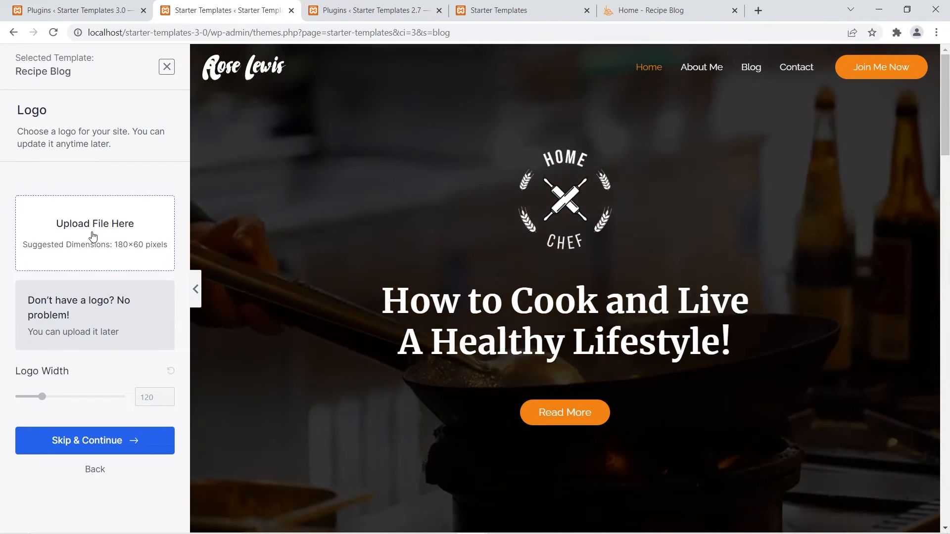
pyautogui.click(93, 236)
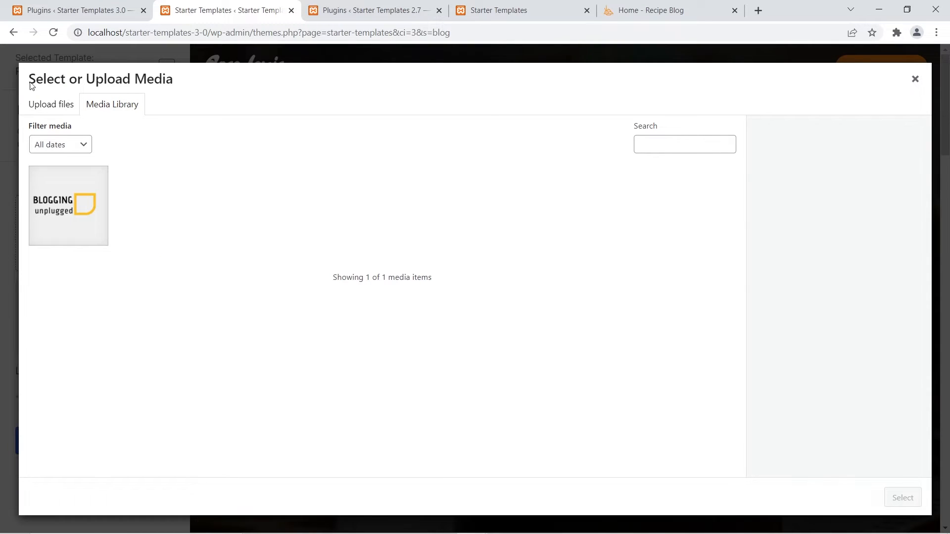
pyautogui.click(51, 104)
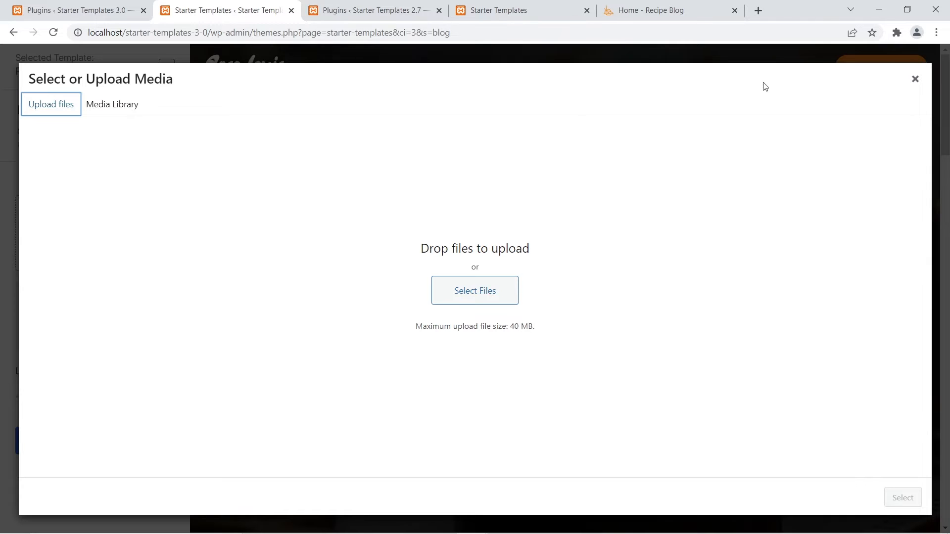
pyautogui.click(913, 79)
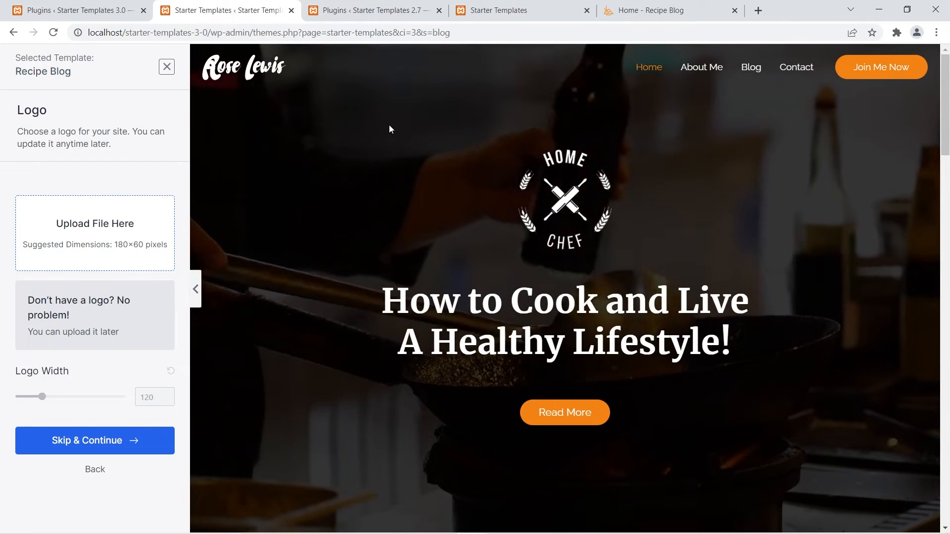
# Set blogging-unplugged-logo-final.png from the media library as the Recipe Blog template's logo on the 3.0 site.
pyautogui.click(110, 231)
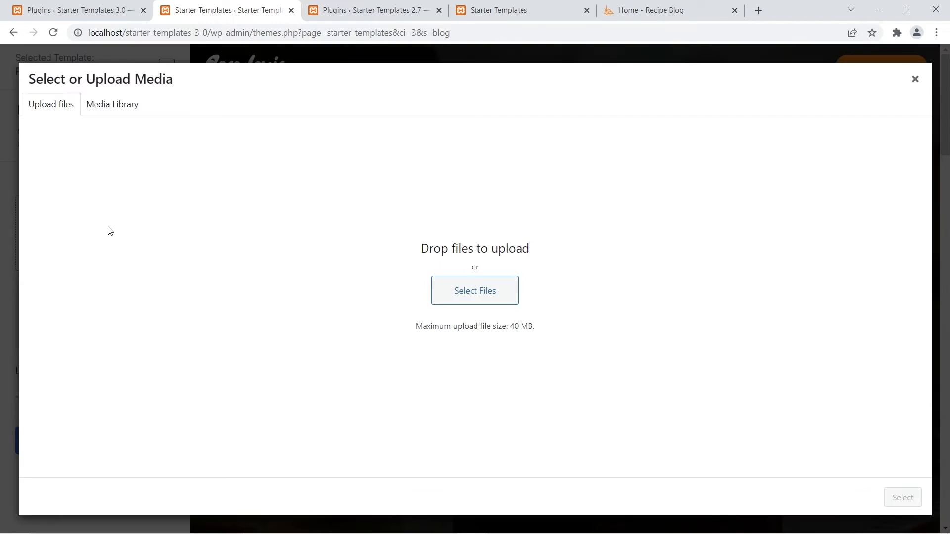
pyautogui.click(119, 104)
pyautogui.click(49, 200)
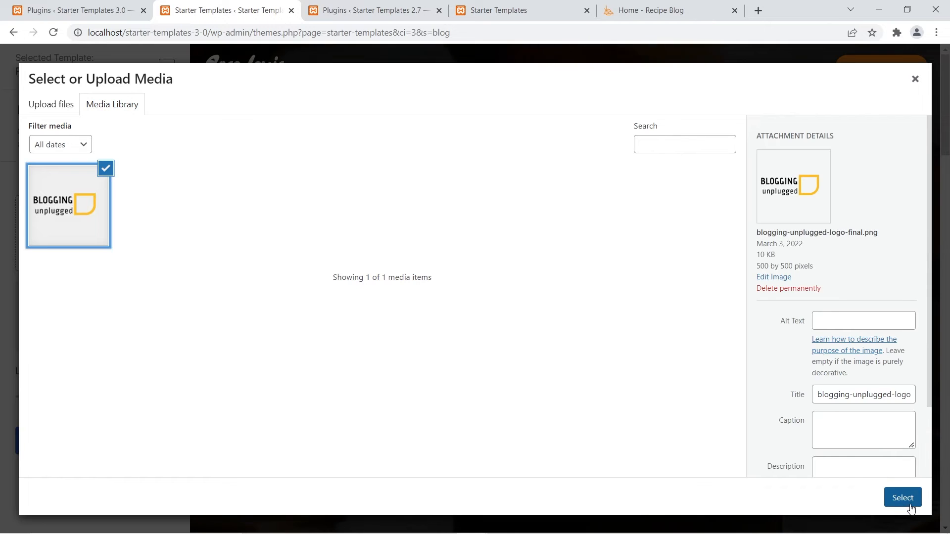
pyautogui.click(905, 499)
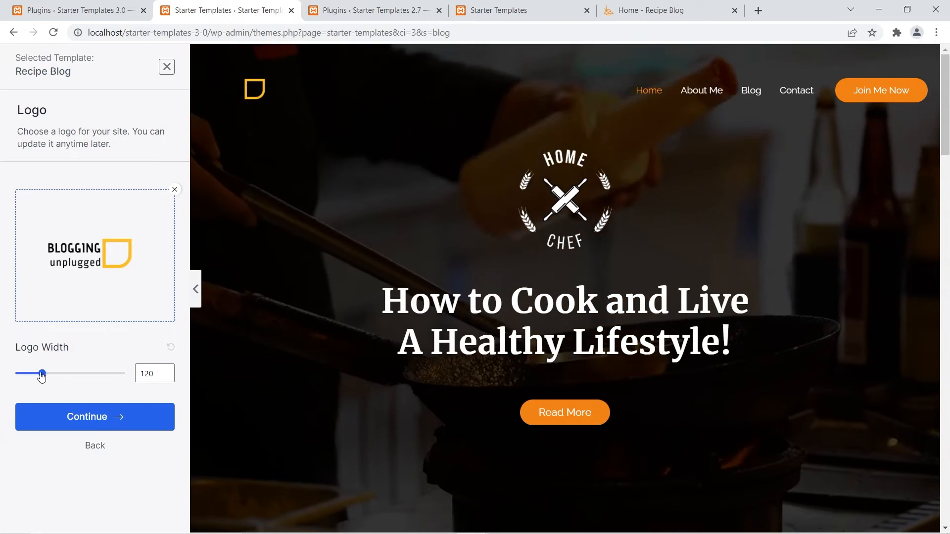
# Continue past the logo setup, preview the purple and red palettes, and apply the yellow color palette to the Recipe Blog template.
pyautogui.click(75, 420)
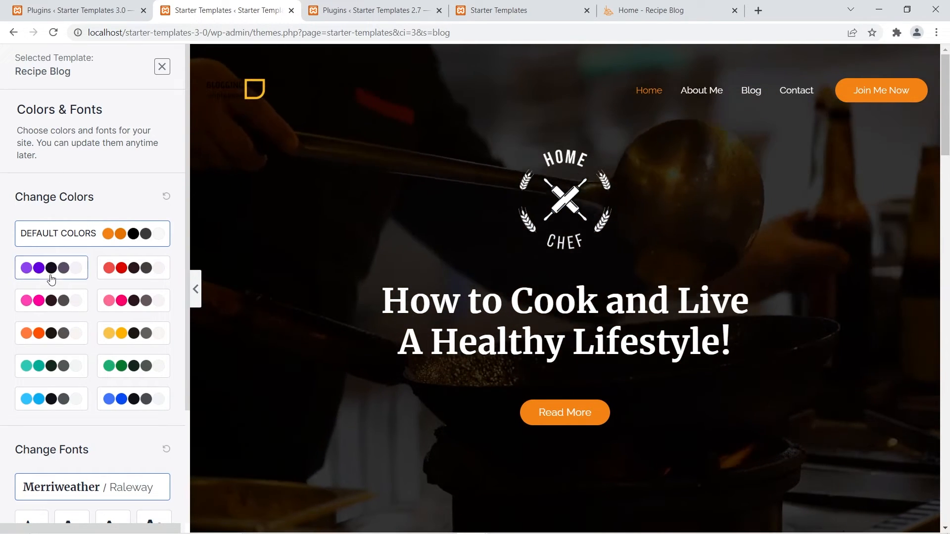
pyautogui.click(50, 275)
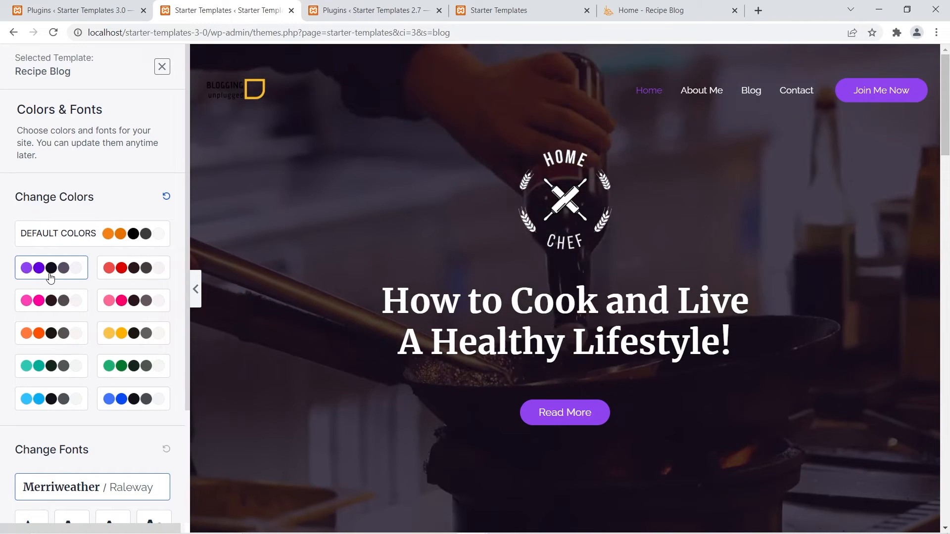
pyautogui.click(139, 270)
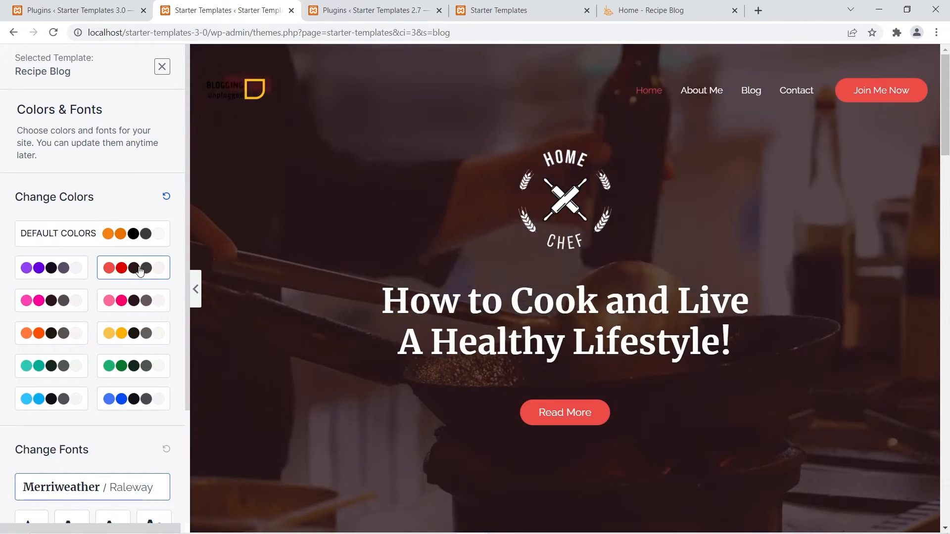
pyautogui.click(138, 333)
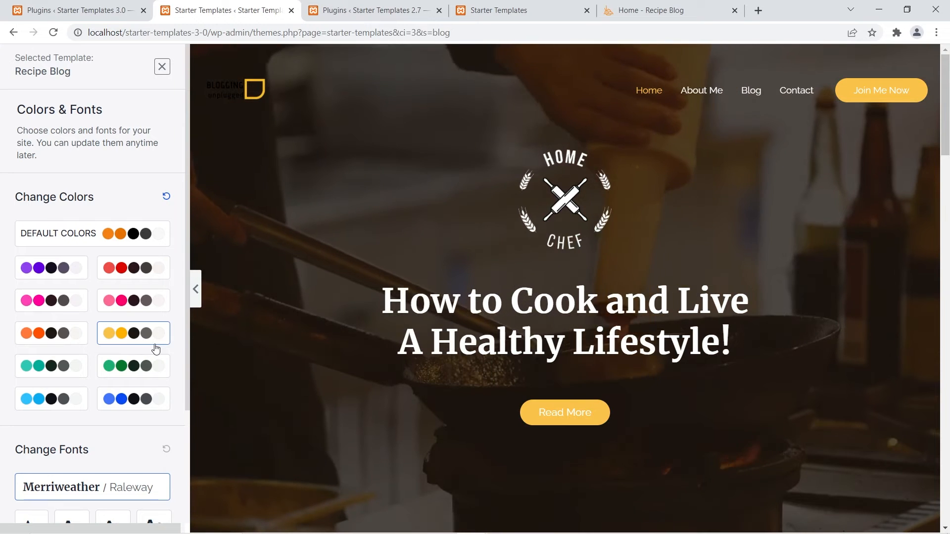
# Try several font pairs on the Recipe Blog template, apply Montserrat / Lato, and continue to the final setup form.
pyautogui.scroll(-3, 119, 310)
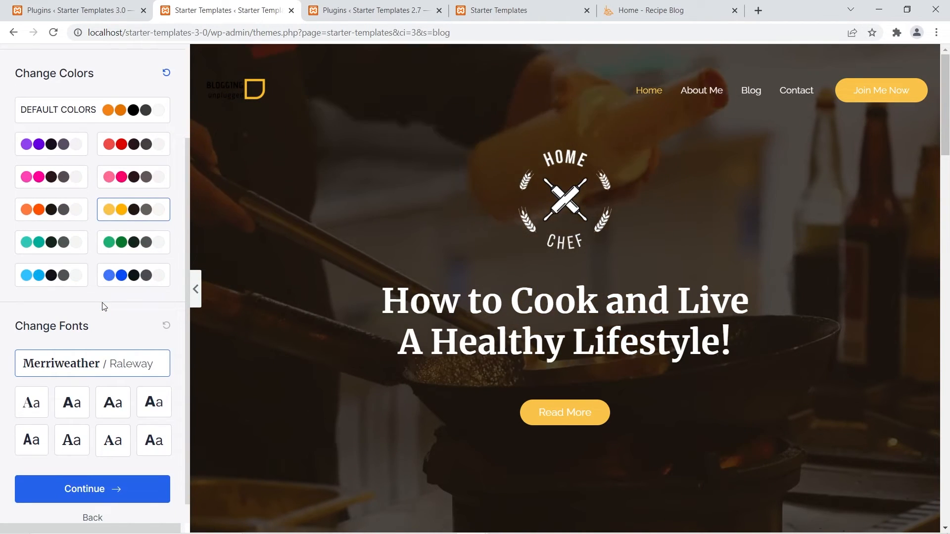
pyautogui.click(114, 403)
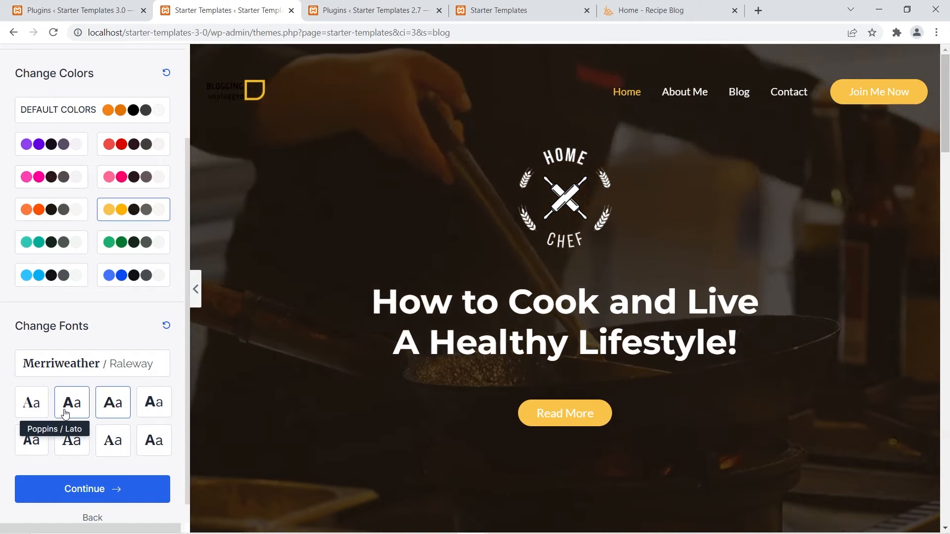
pyautogui.click(71, 405)
pyautogui.click(39, 413)
pyautogui.click(34, 445)
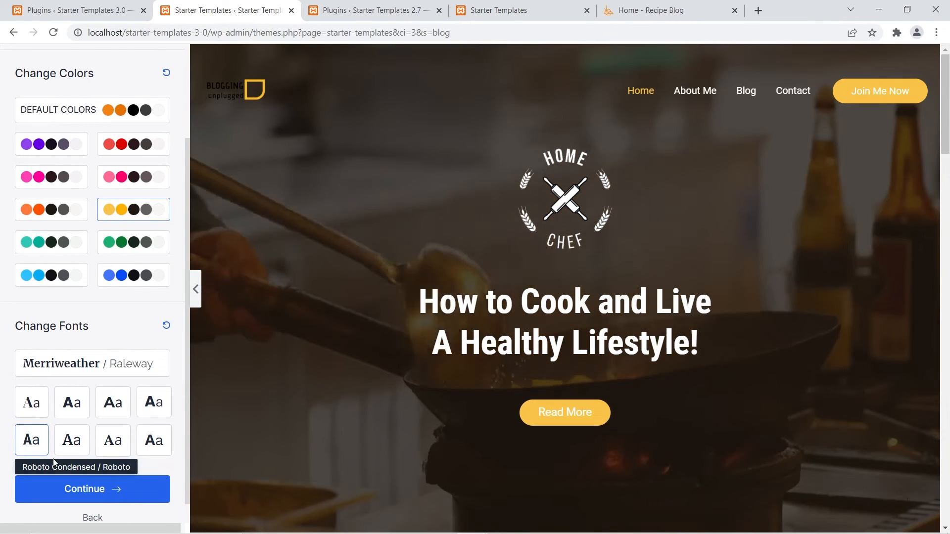
pyautogui.click(80, 449)
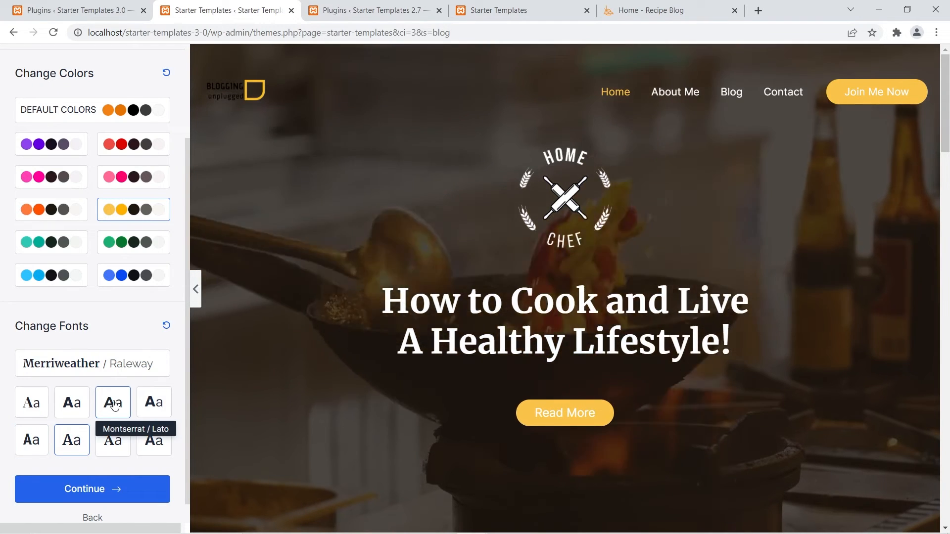
pyautogui.click(113, 404)
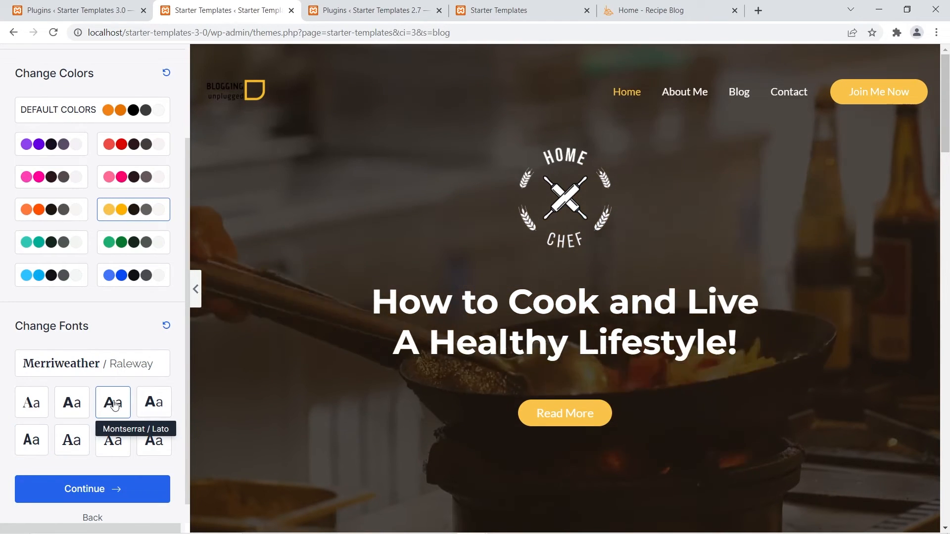
pyautogui.click(97, 488)
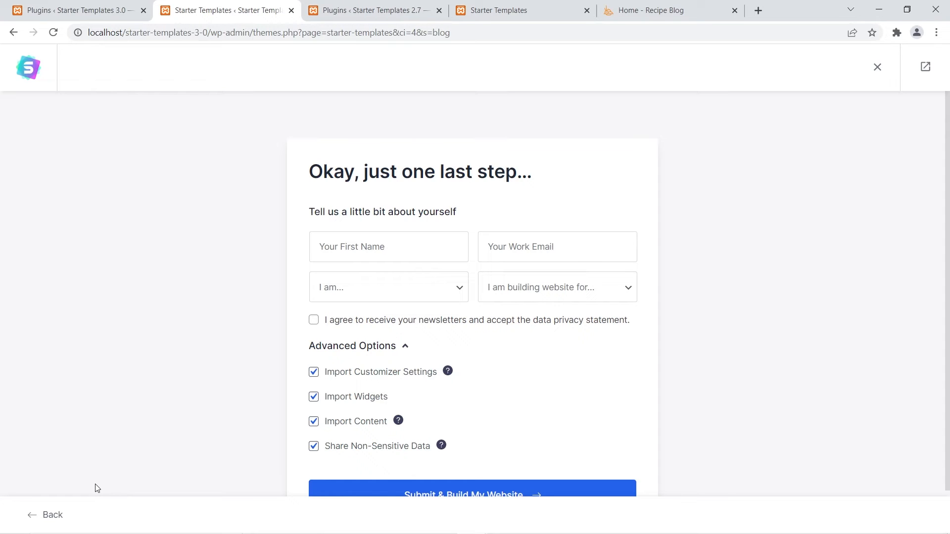
# Start the complete Recipe Blog site import on the 2.7 site, choosing Beginner and Myself/My company as the survey answers.
pyautogui.click(537, 7)
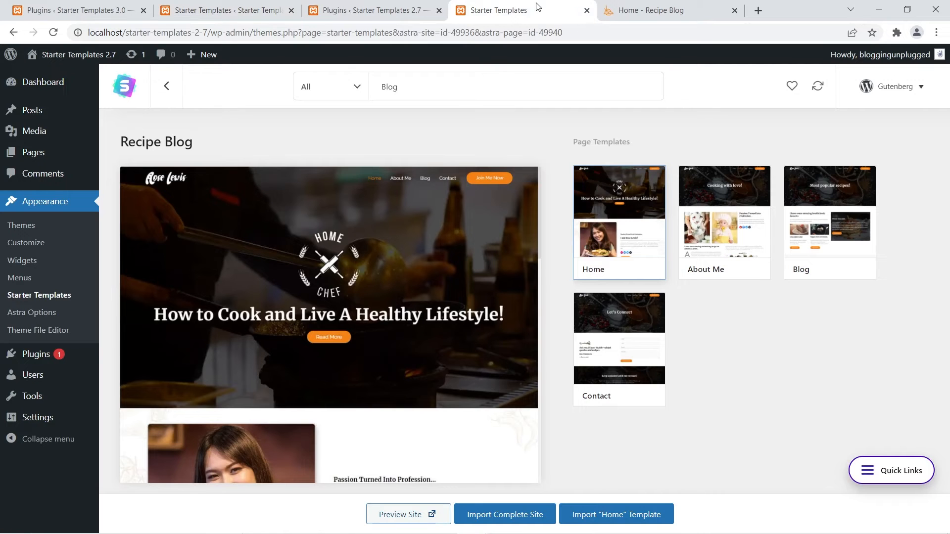
pyautogui.click(493, 517)
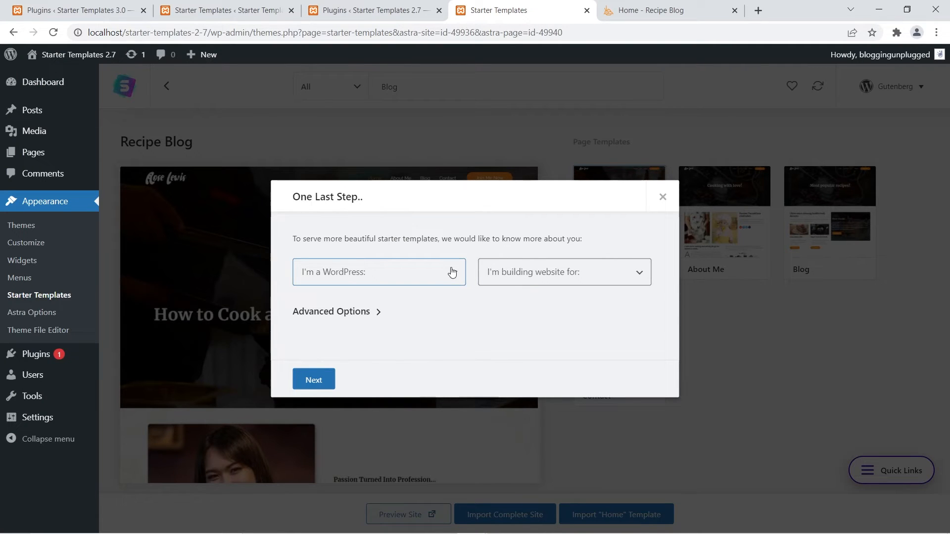
pyautogui.click(410, 275)
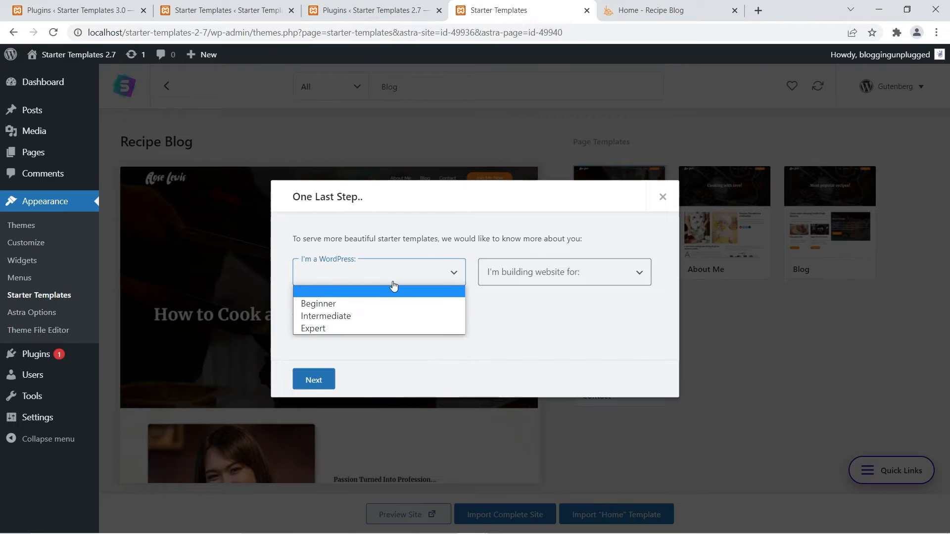
pyautogui.click(346, 303)
pyautogui.click(537, 277)
pyautogui.click(533, 303)
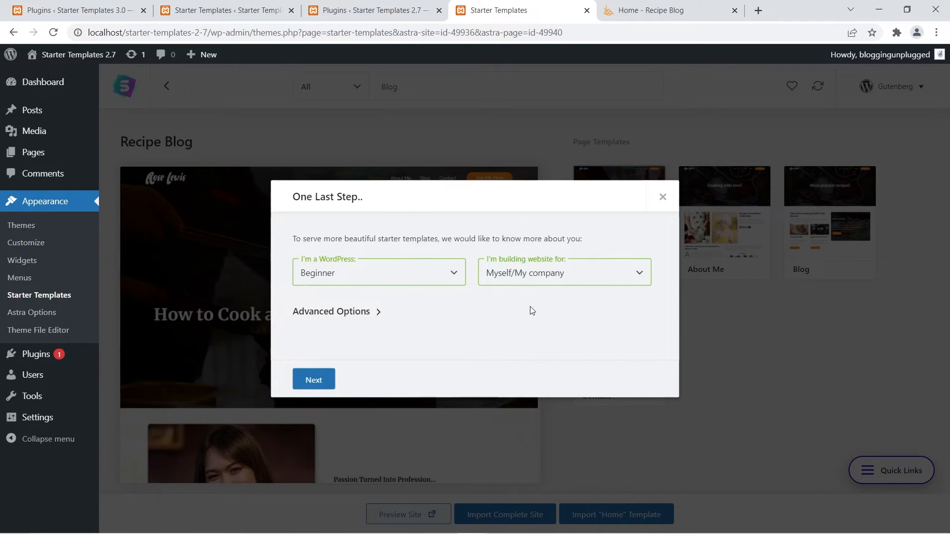
pyautogui.click(306, 382)
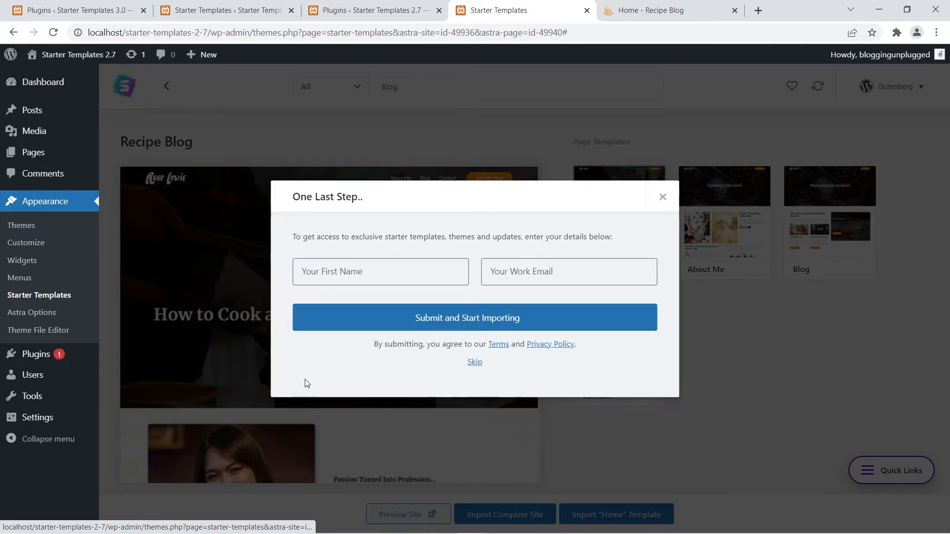
# Enter the first name and work email to run the 2.7 import, and close the Recipe Blog demo preview.
pyautogui.click(368, 272)
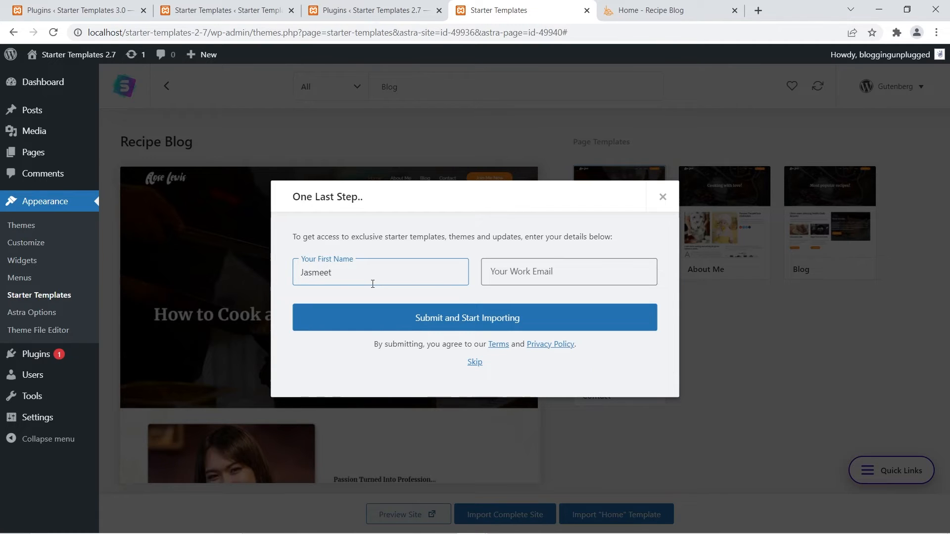
pyautogui.click(623, 272)
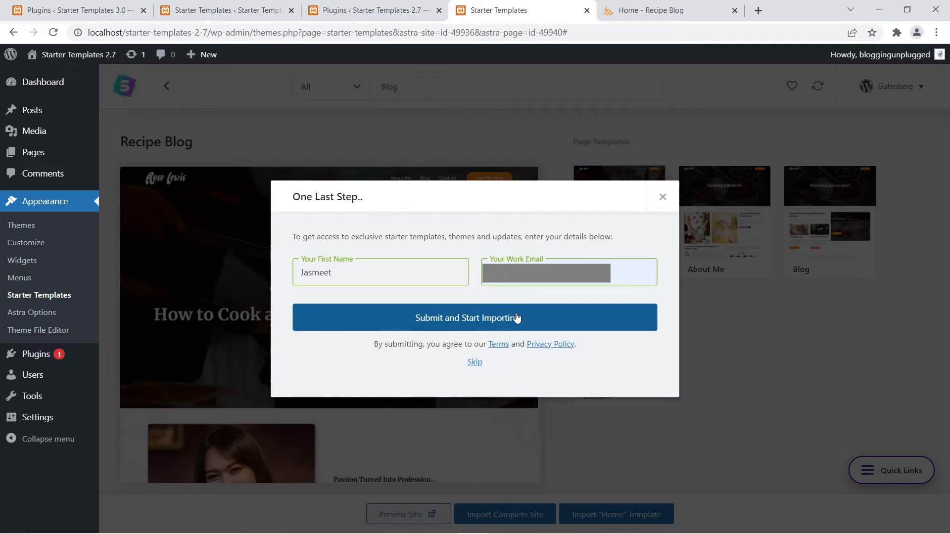
pyautogui.click(517, 317)
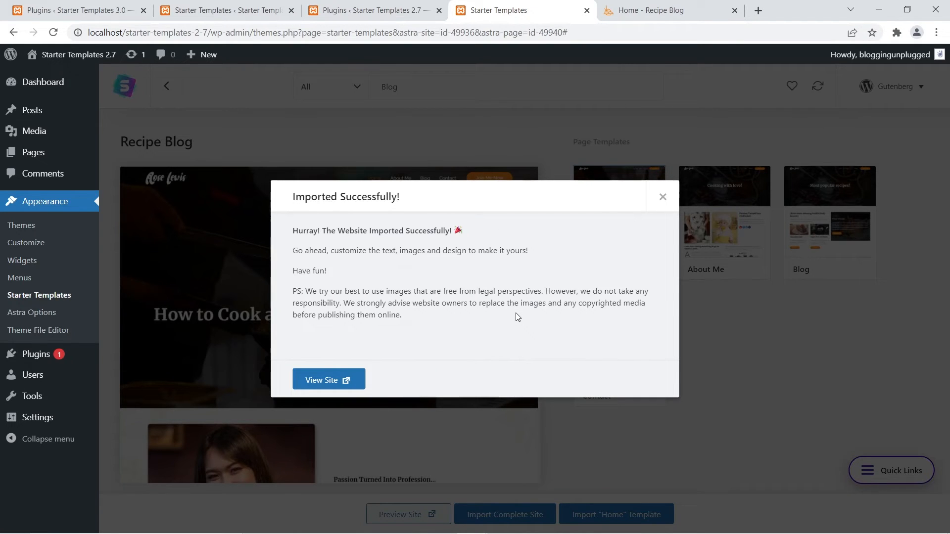
pyautogui.click(733, 12)
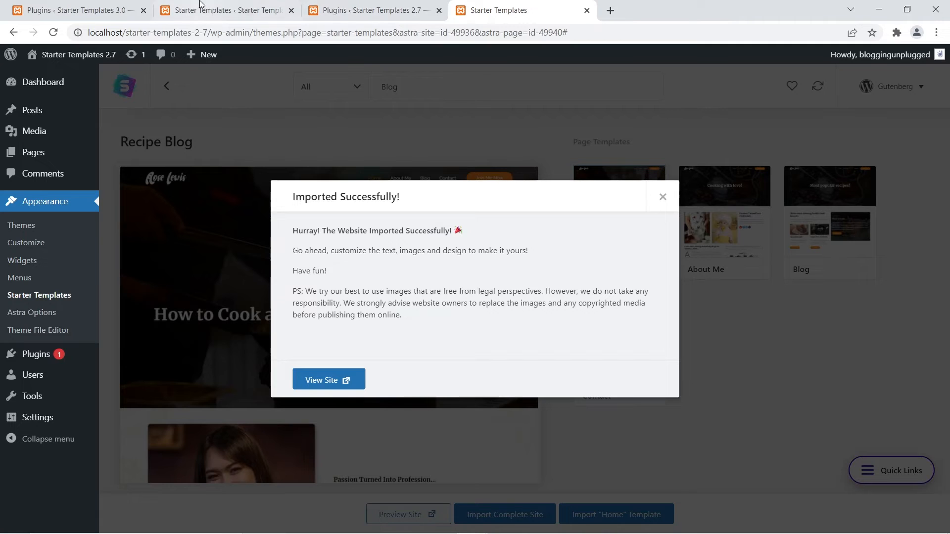
# Return to the 3.0 site's final setup form and fill in the first name and work email.
pyautogui.click(218, 12)
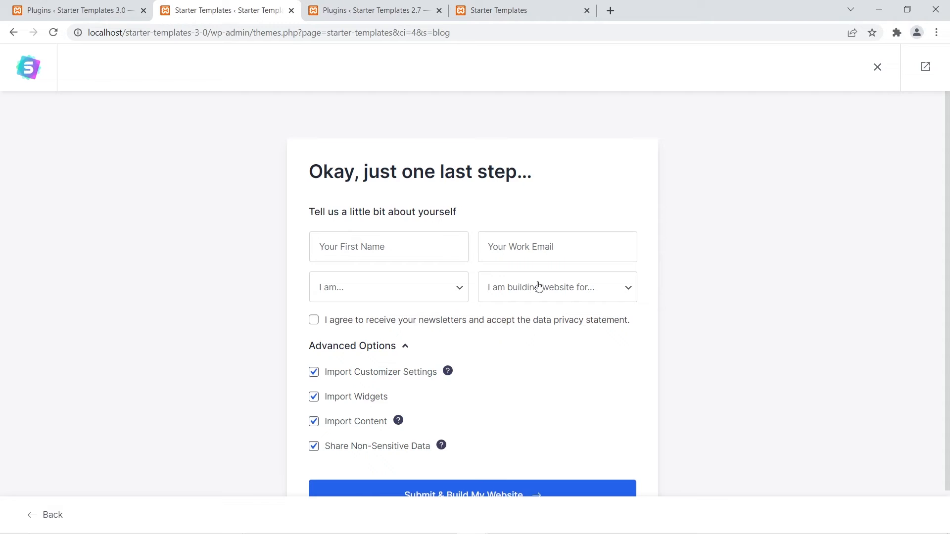
pyautogui.scroll(-1, 536, 401)
pyautogui.click(366, 203)
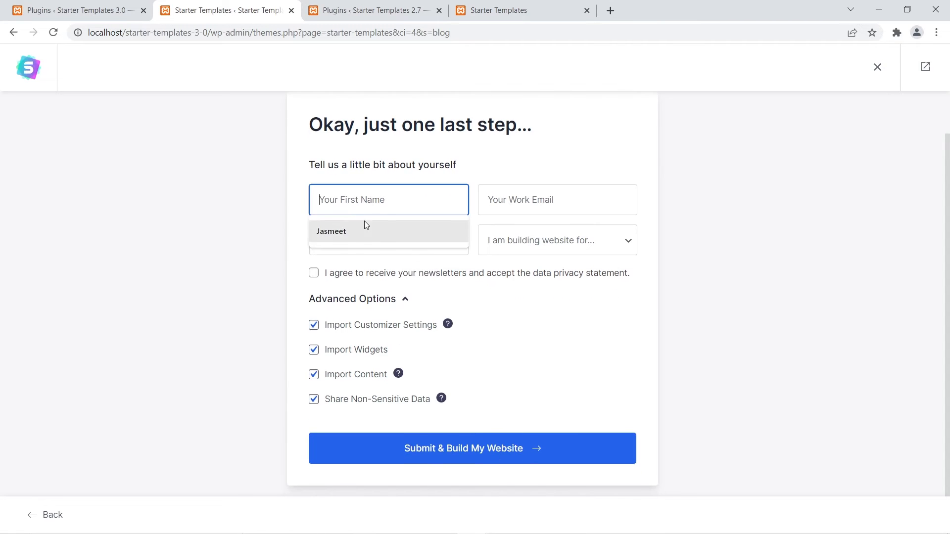
pyautogui.click(365, 225)
# Select Beginner and Myself/My Company in the 3.0 form and submit it to build the website with the default import options.
pyautogui.click(372, 242)
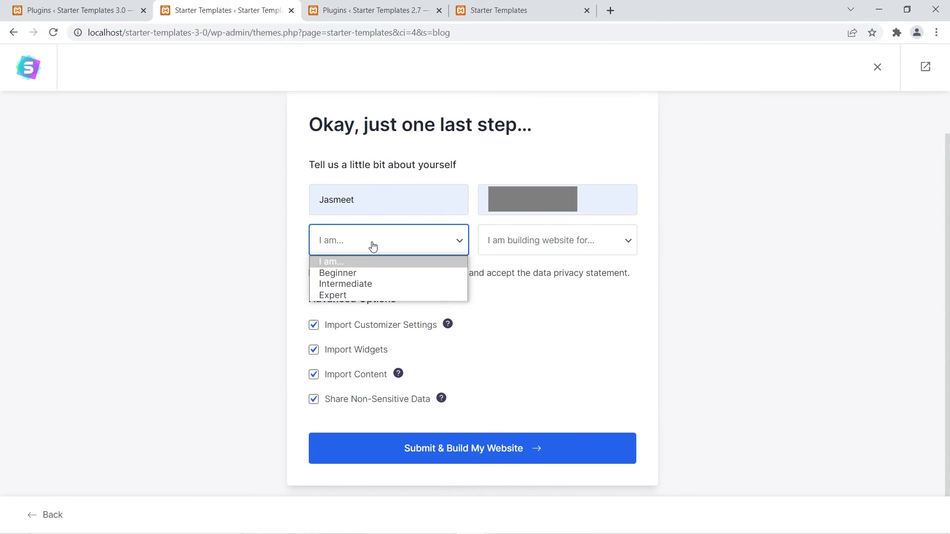
pyautogui.click(362, 274)
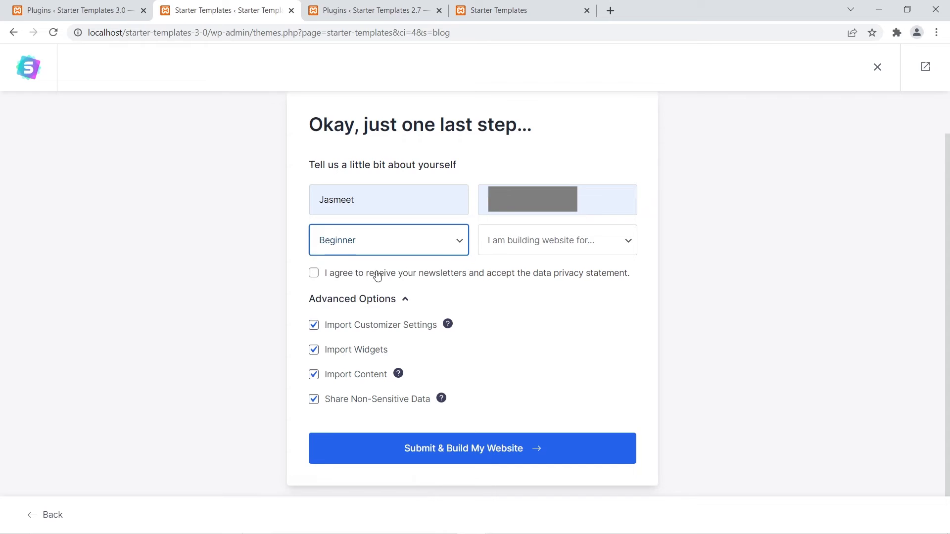
pyautogui.click(582, 246)
pyautogui.click(558, 272)
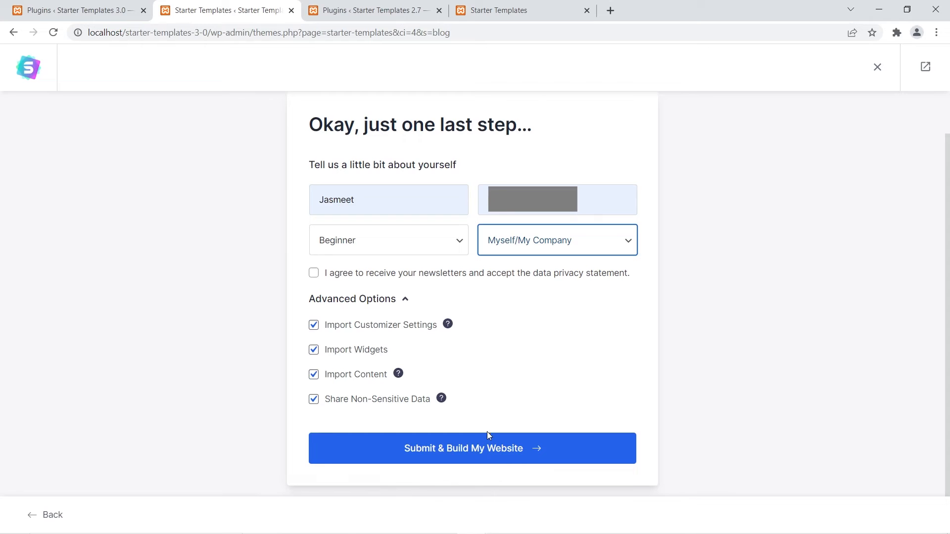
pyautogui.click(491, 450)
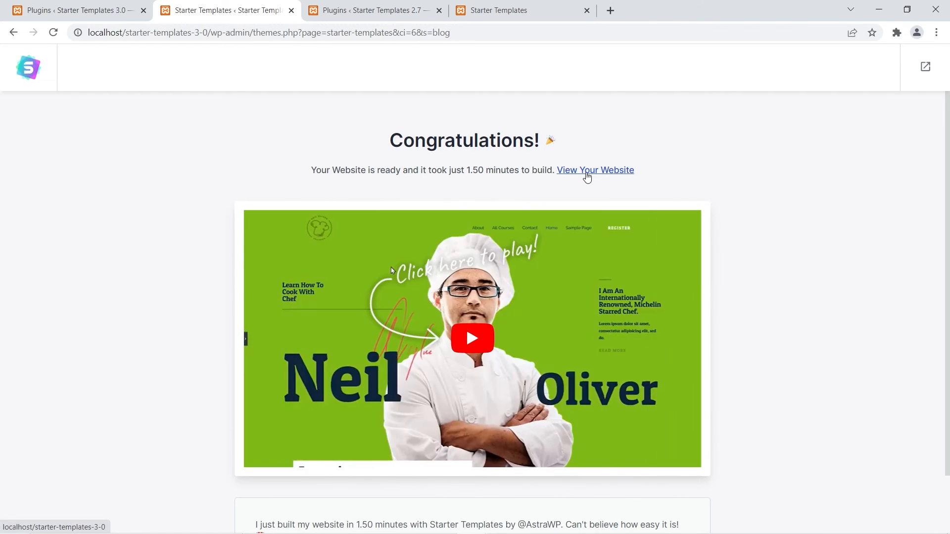
# Examine the 3.0 build completion page, and view the imported website on the 2.7 site before closing it and its import message.
pyautogui.scroll(-2, 587, 177)
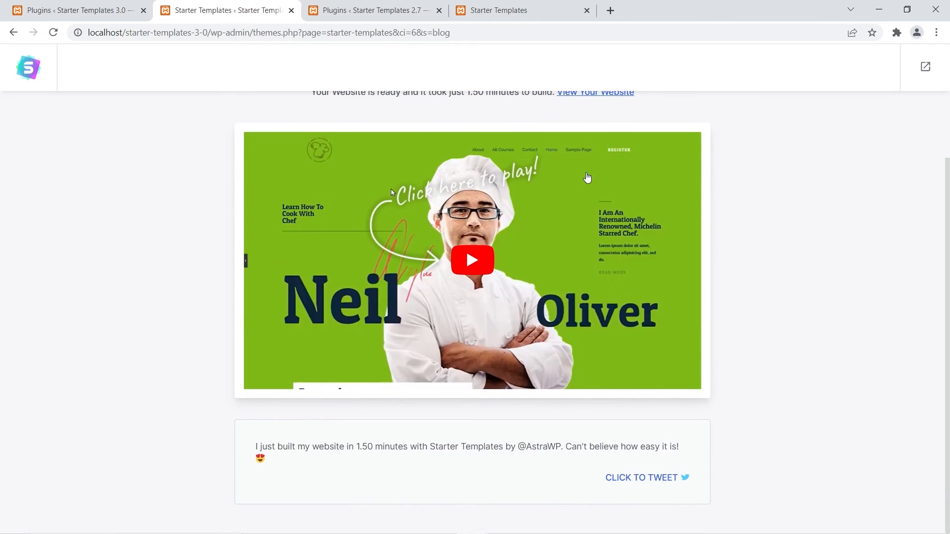
pyautogui.scroll(2, 588, 177)
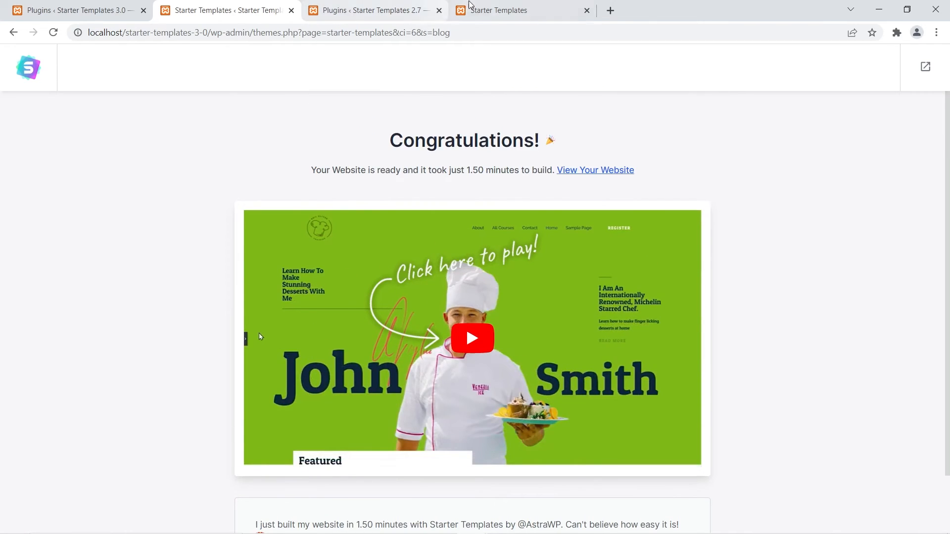
pyautogui.click(489, 4)
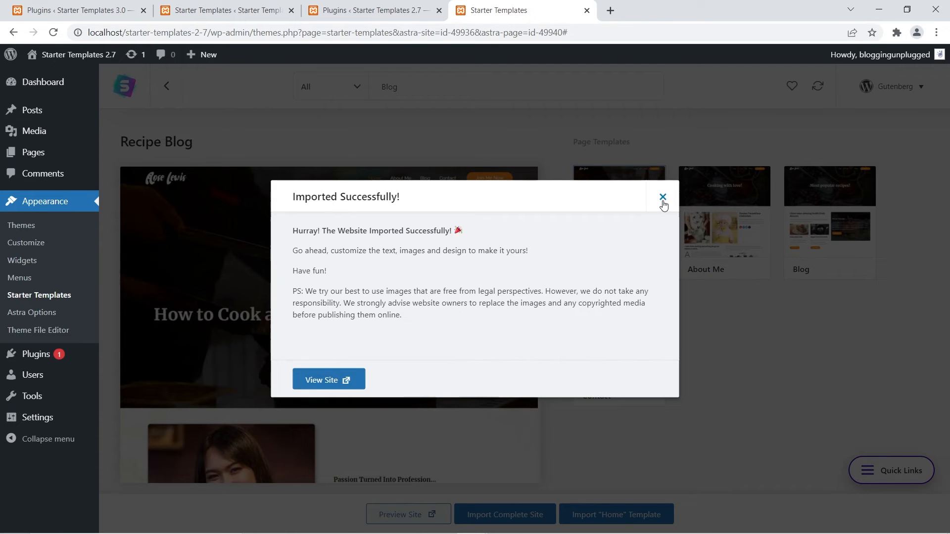
pyautogui.click(324, 385)
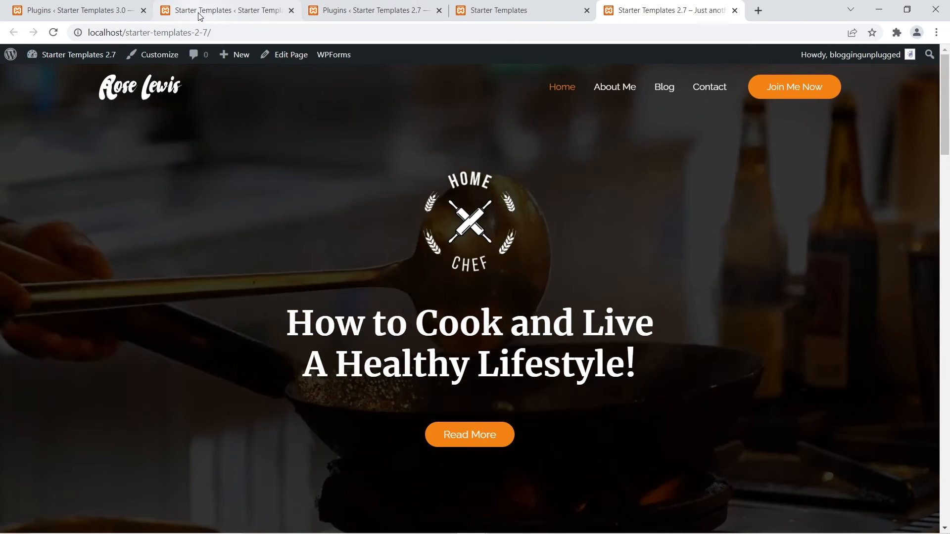
pyautogui.click(734, 10)
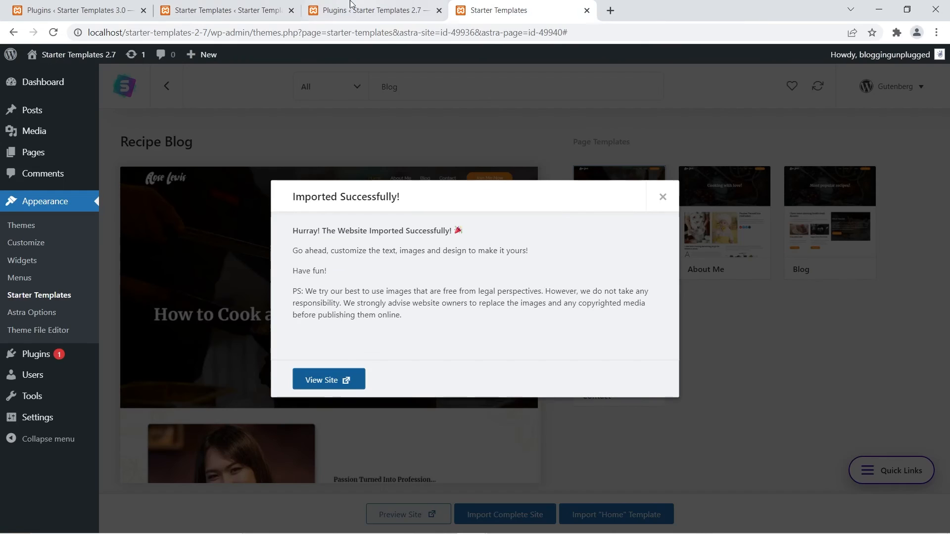
pyautogui.click(663, 195)
# View the website built on the 3.0 site, close it, and exit the setup wizard to the WordPress dashboard.
pyautogui.click(342, 8)
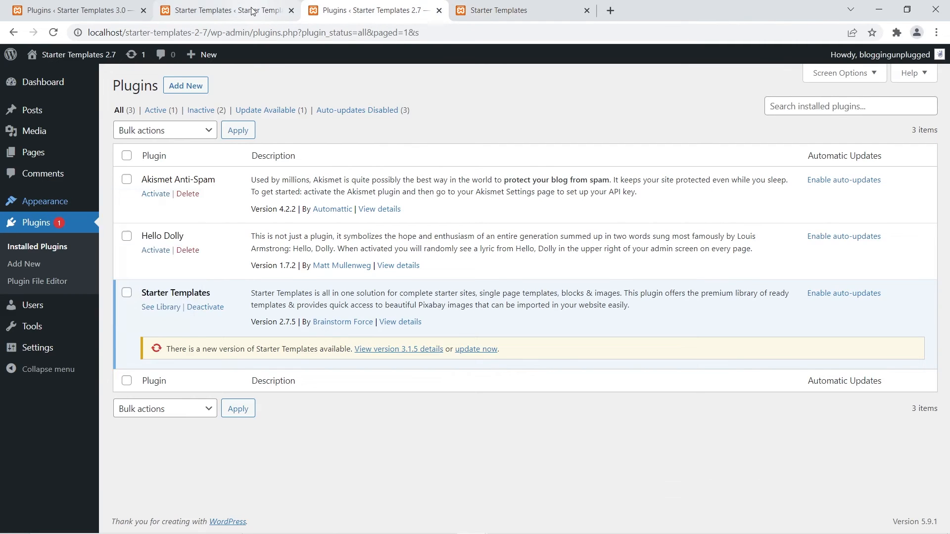
pyautogui.click(268, 15)
pyautogui.click(598, 171)
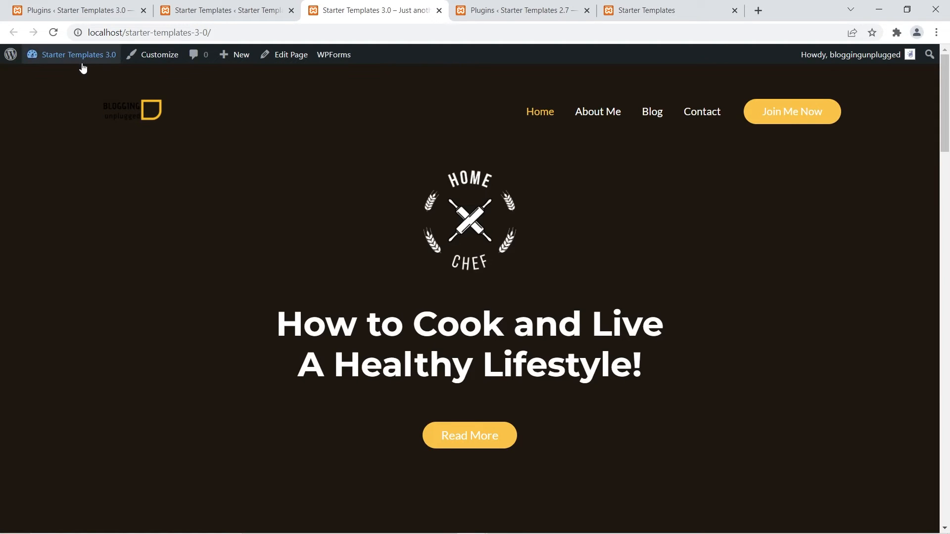
pyautogui.moveTo(85, 65)
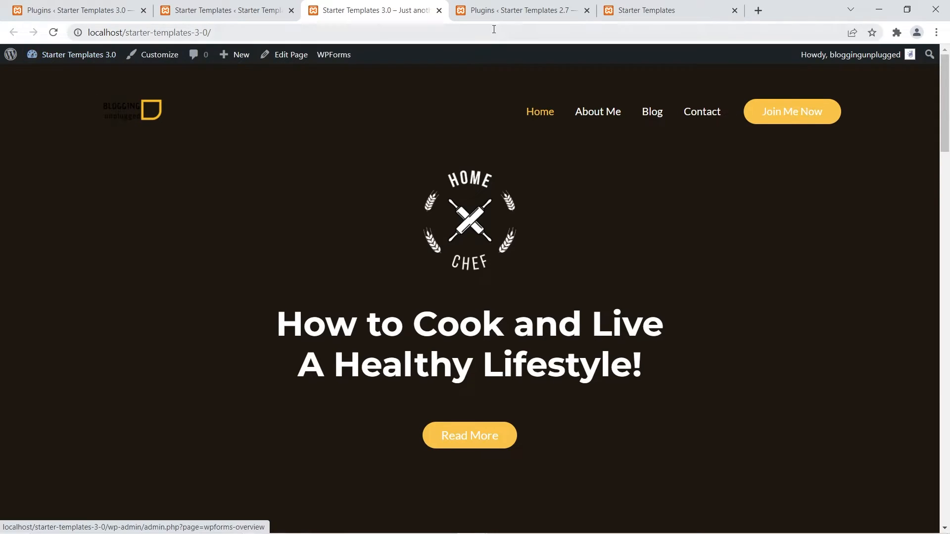
pyautogui.click(439, 10)
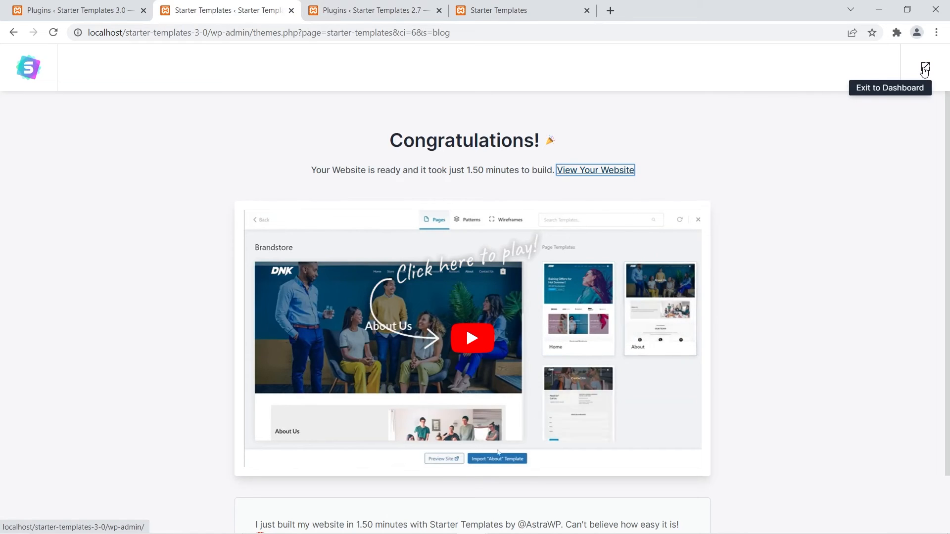
pyautogui.click(925, 70)
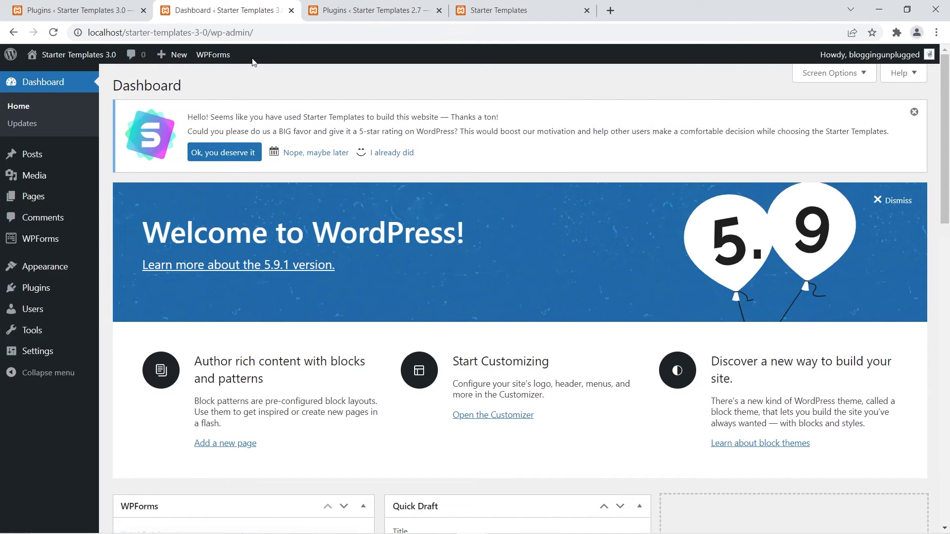
# Close the 3.0 dashboard and the Starter Templates website tab, and return to the 3.0 site's Plugins page.
pyautogui.click(291, 11)
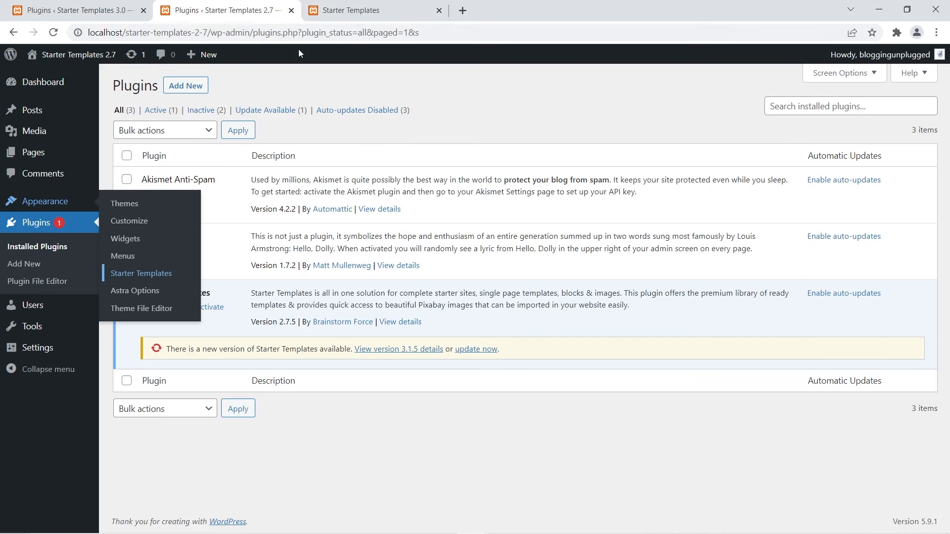
pyautogui.click(438, 9)
pyautogui.click(40, 10)
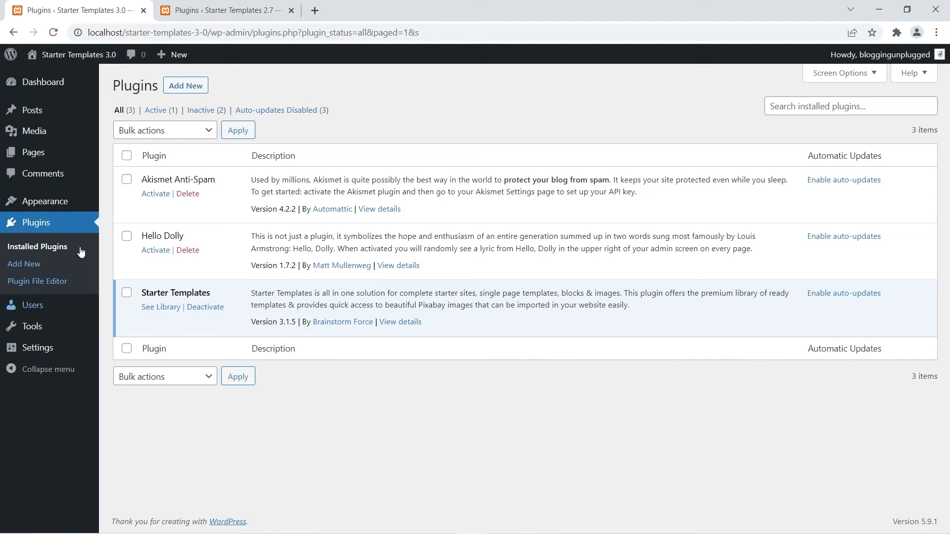
# Open the 3.0 site's Starter Templates library in a new tab and view the available page builder choices.
pyautogui.moveTo(49, 203)
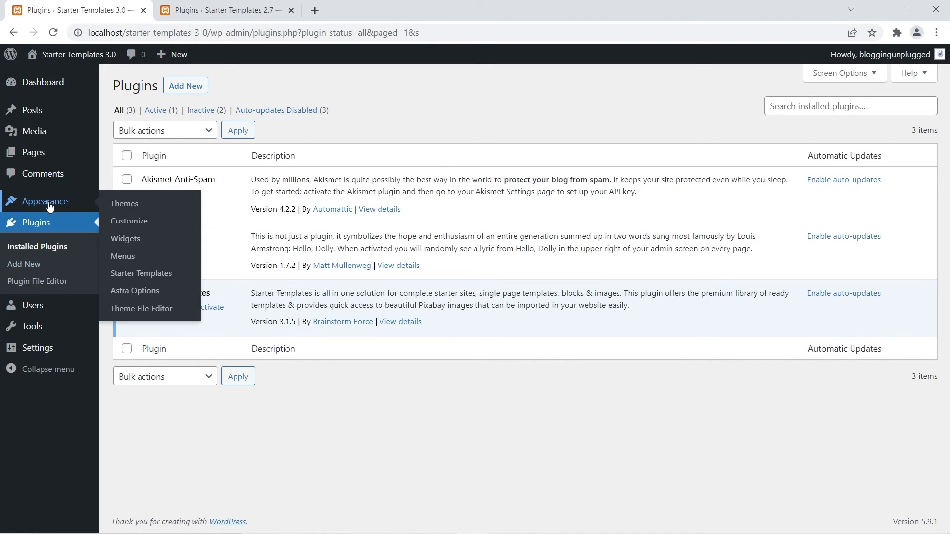
pyautogui.rightClick(147, 278)
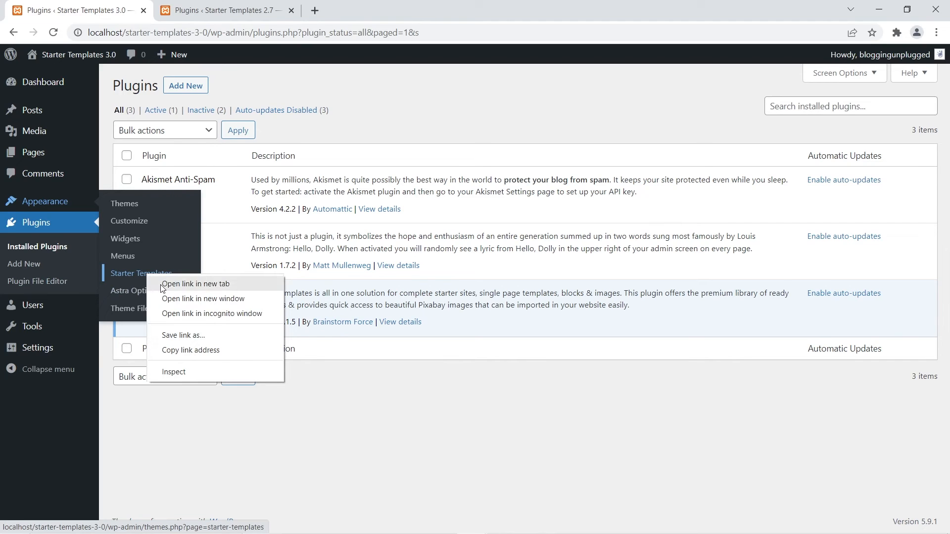
pyautogui.click(188, 284)
pyautogui.click(183, 6)
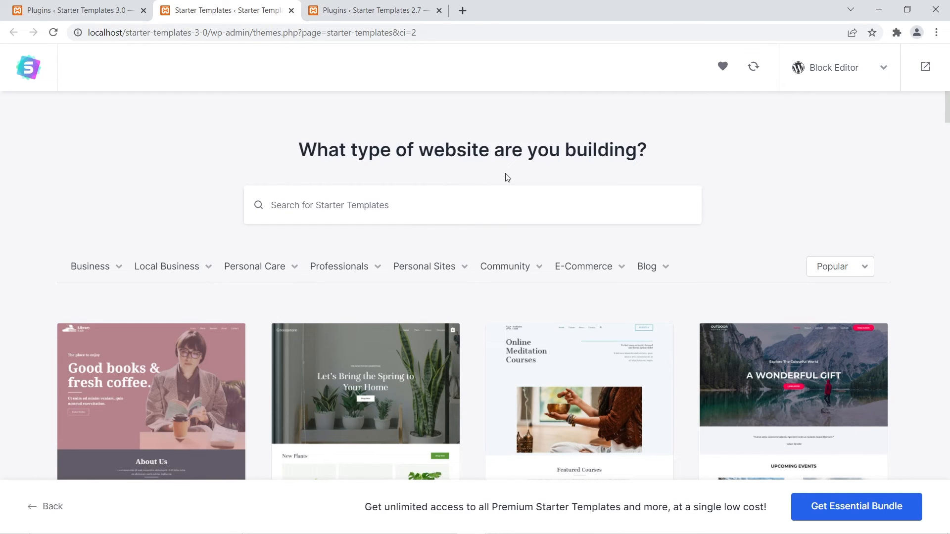
pyautogui.click(882, 72)
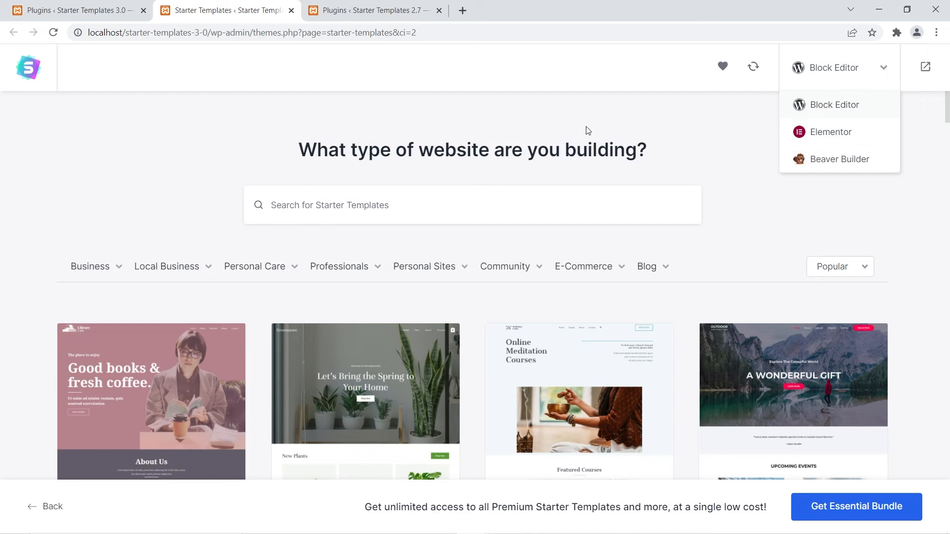
pyautogui.click(31, 157)
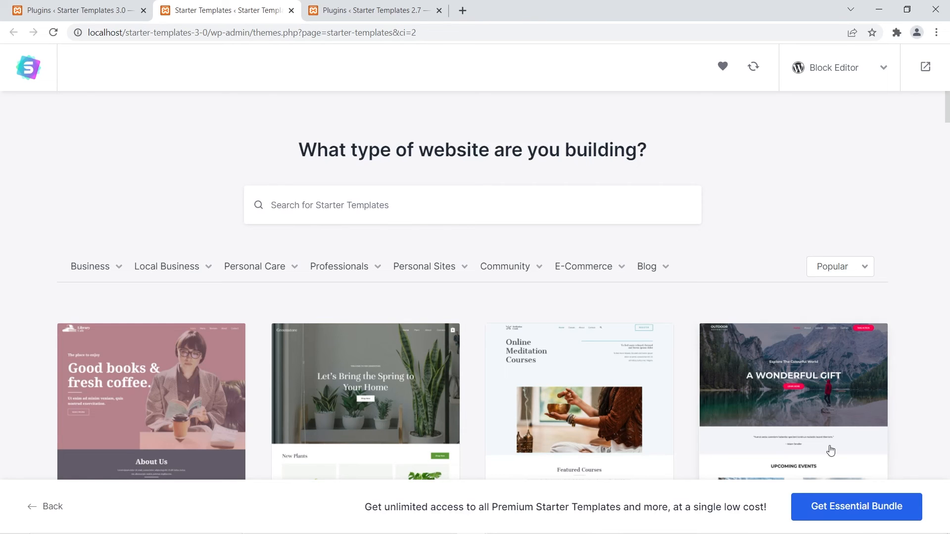
# Select the Outdoor Adventure template and continue past the logo setup without uploading a logo.
pyautogui.click(783, 394)
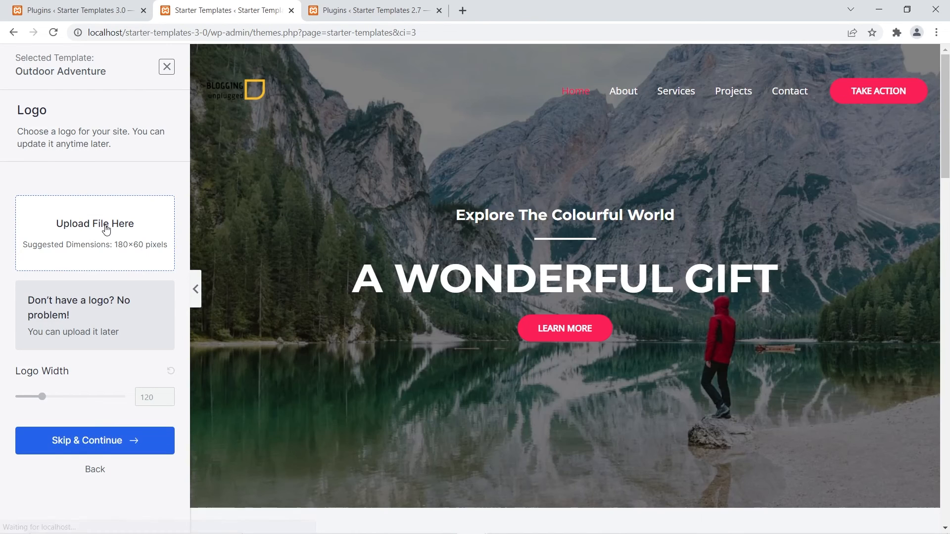
pyautogui.click(85, 442)
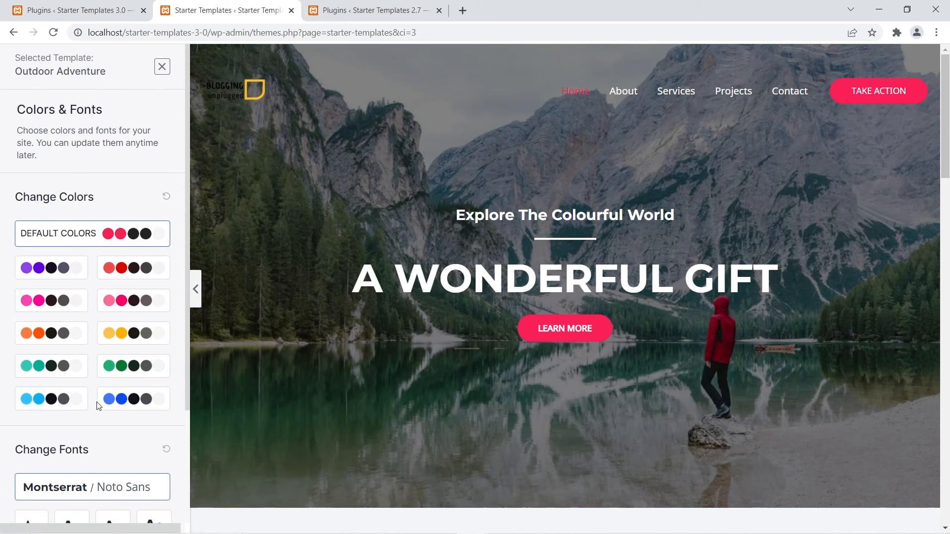
# Apply the yellow color palette to the Outdoor Adventure template and try the second and third alternative font pairs.
pyautogui.click(135, 333)
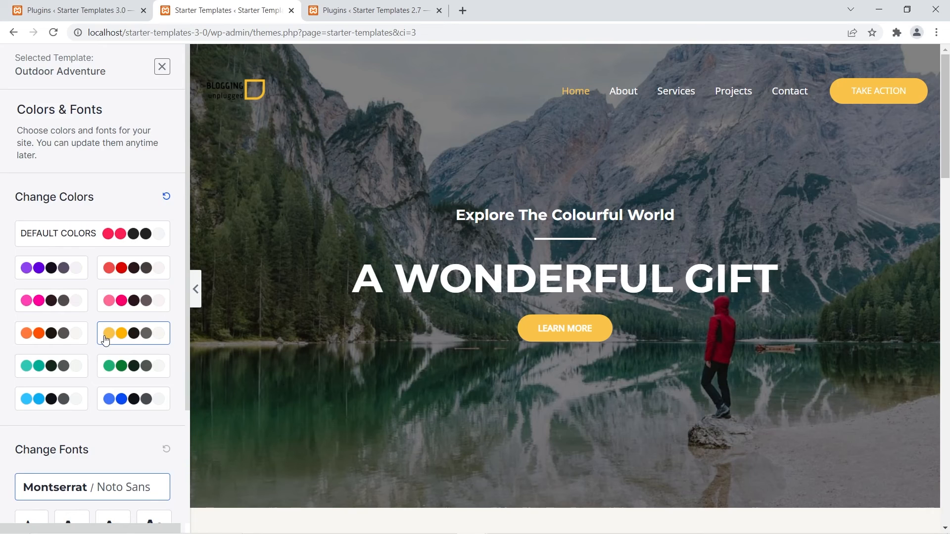
pyautogui.scroll(-3, 104, 366)
pyautogui.click(83, 417)
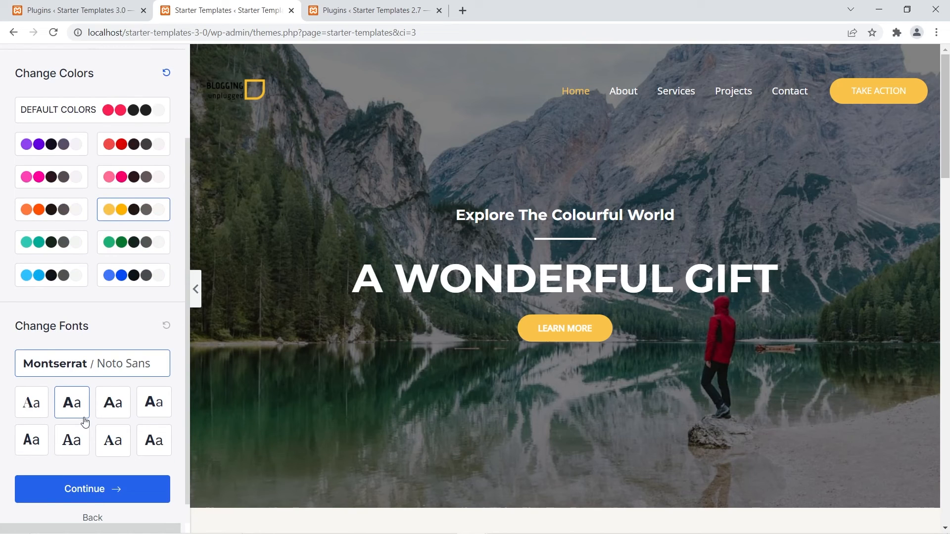
pyautogui.click(104, 416)
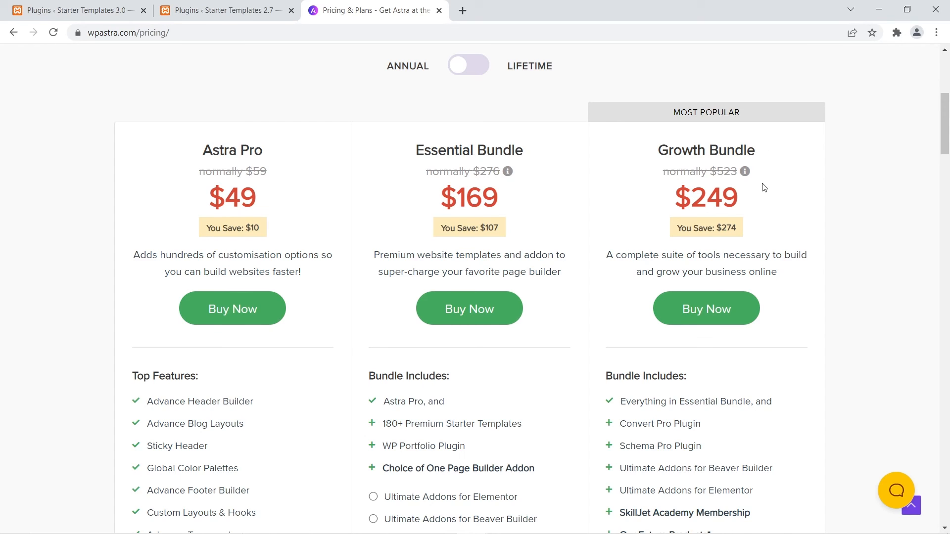
# Examine the features included in the Growth Bundle and the Essential Bundle on Astra's pricing page.
pyautogui.moveTo(745, 173)
pyautogui.scroll(-1, 746, 283)
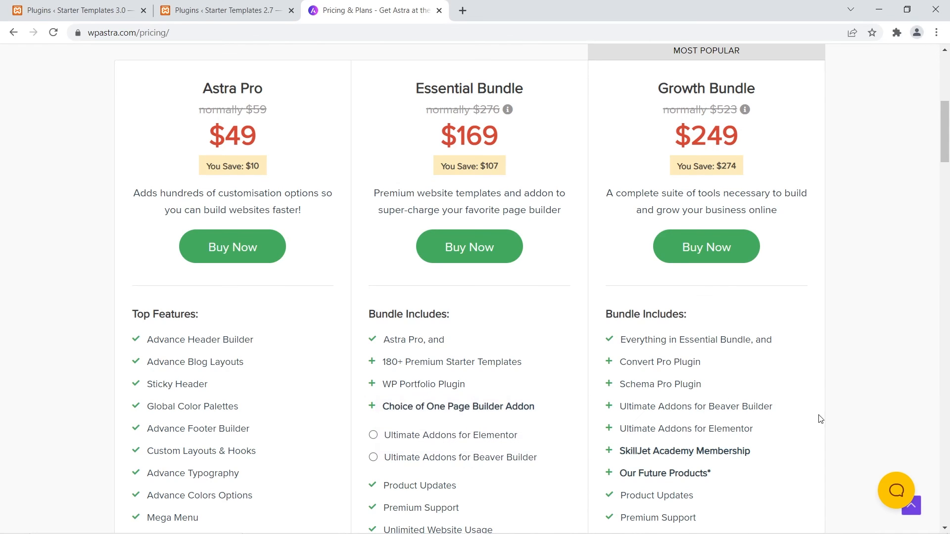
pyautogui.scroll(-3, 891, 404)
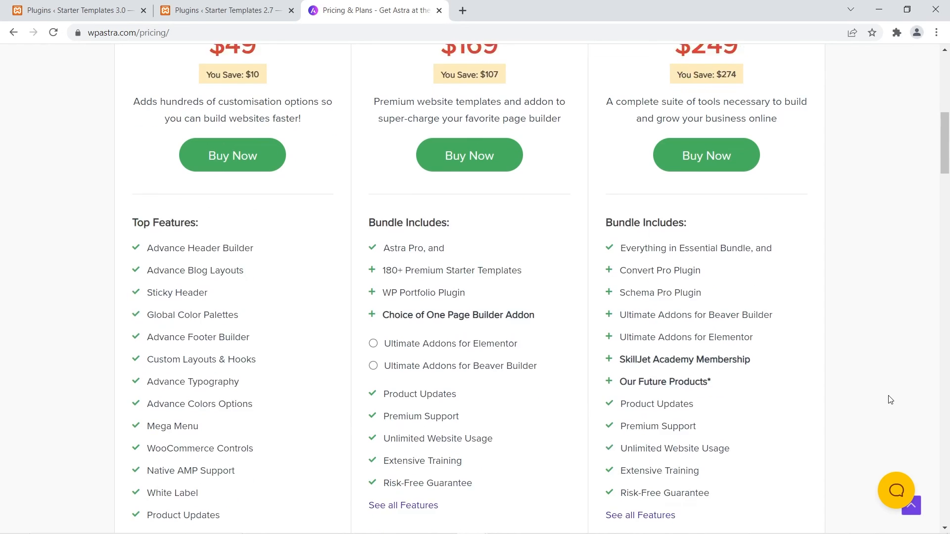
pyautogui.moveTo(679, 349)
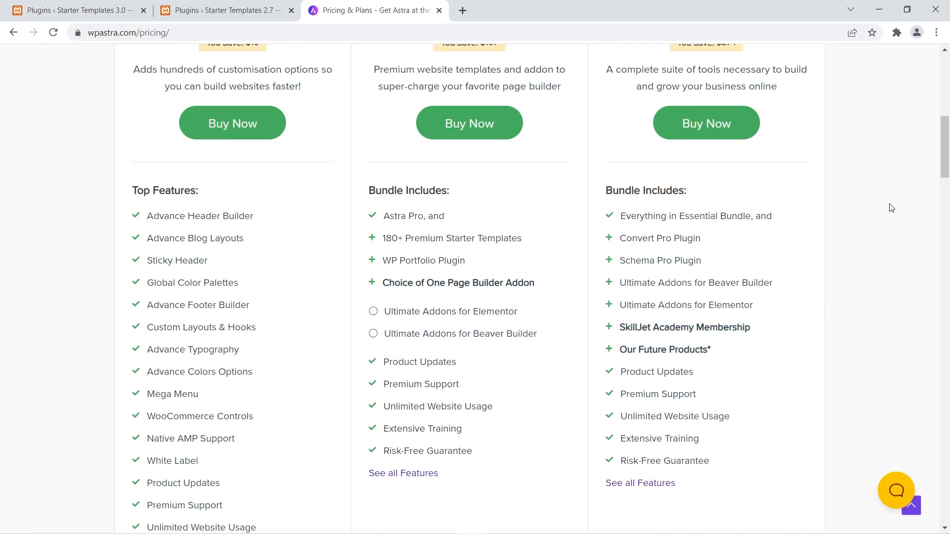
pyautogui.scroll(4, 558, 167)
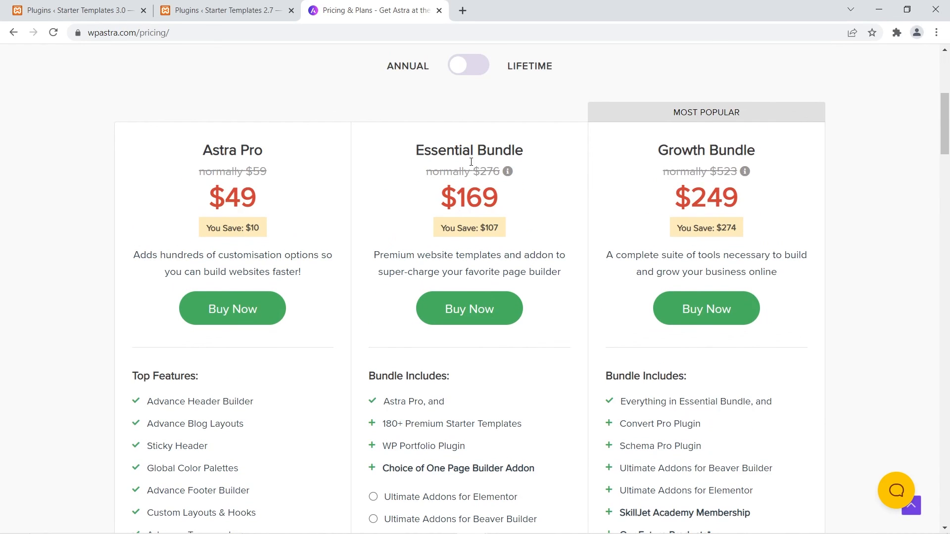
pyautogui.scroll(-5, 471, 162)
pyautogui.moveTo(406, 165)
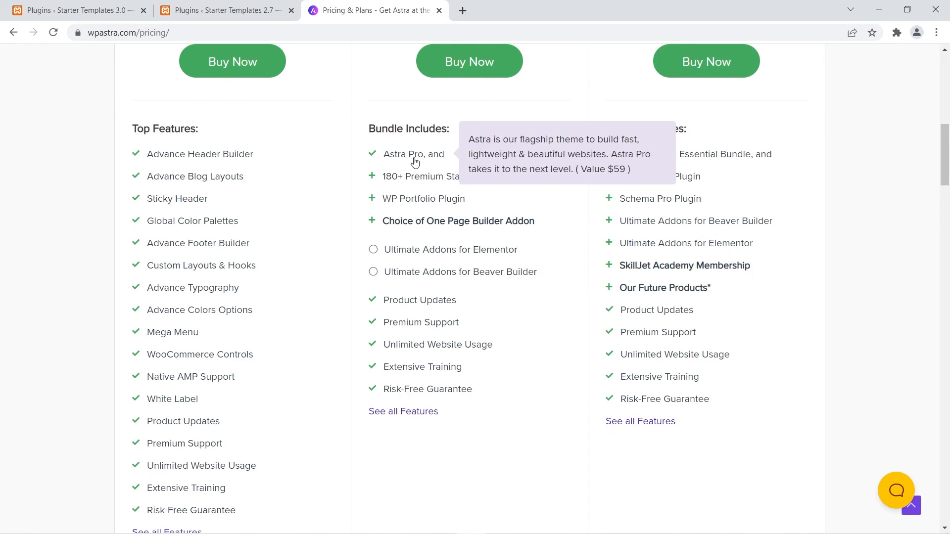
pyautogui.moveTo(470, 185)
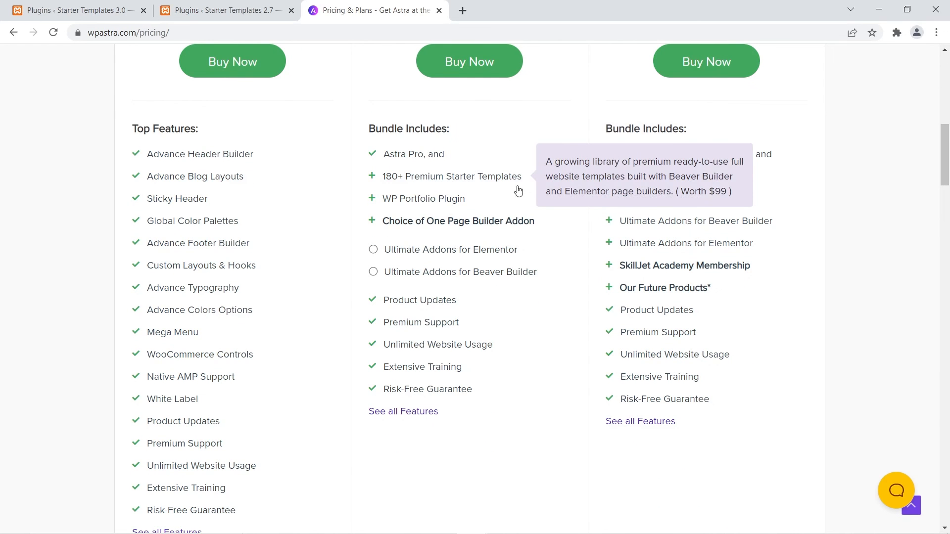
pyautogui.moveTo(425, 200)
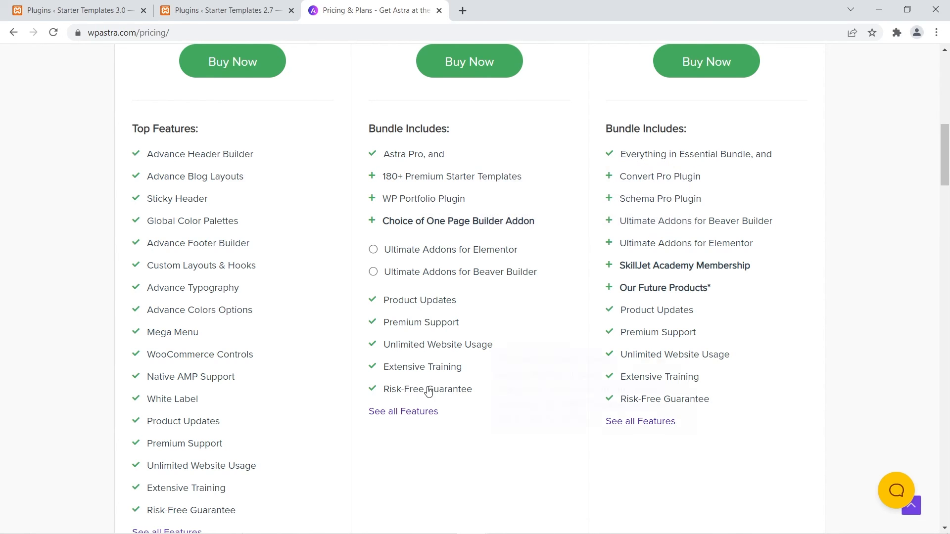
pyautogui.moveTo(431, 391)
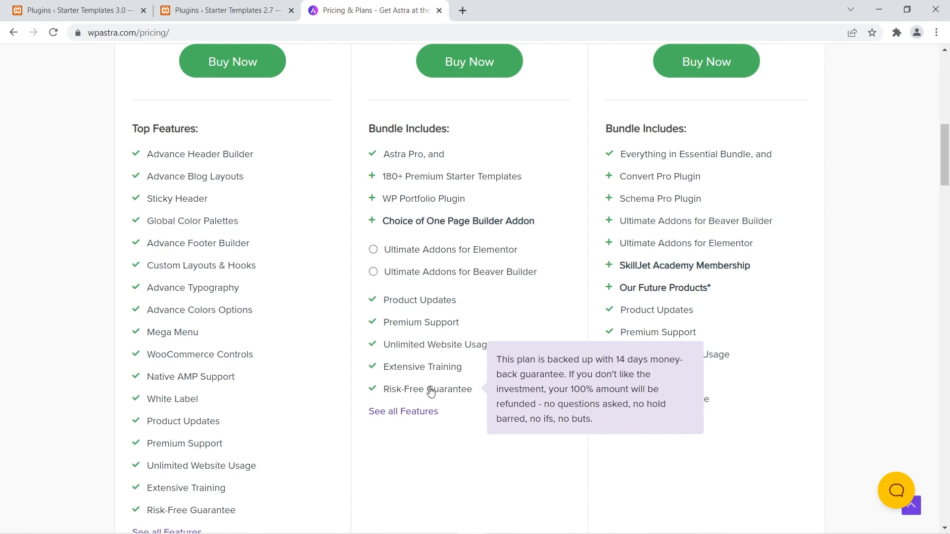
# Return to the plan prices and switch them from annual to lifetime billing.
pyautogui.scroll(5, 431, 391)
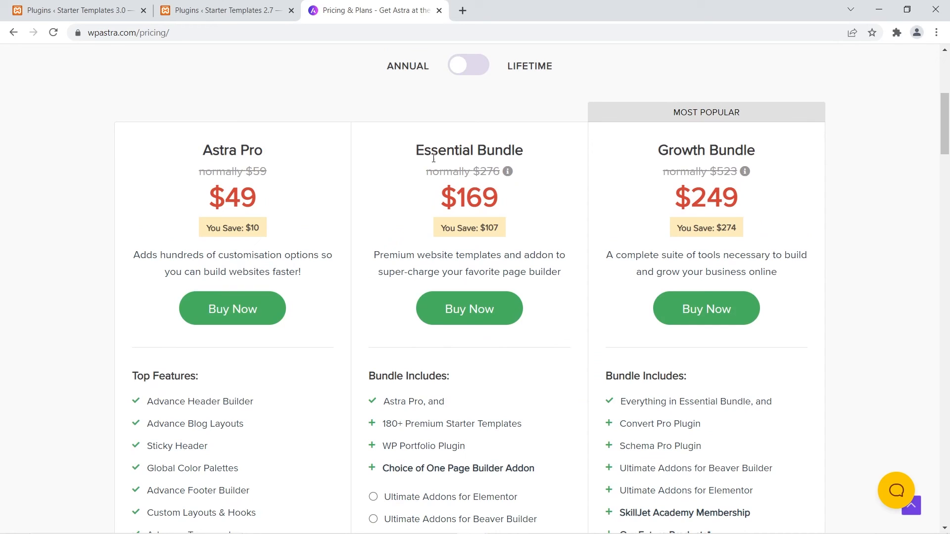
pyautogui.click(474, 73)
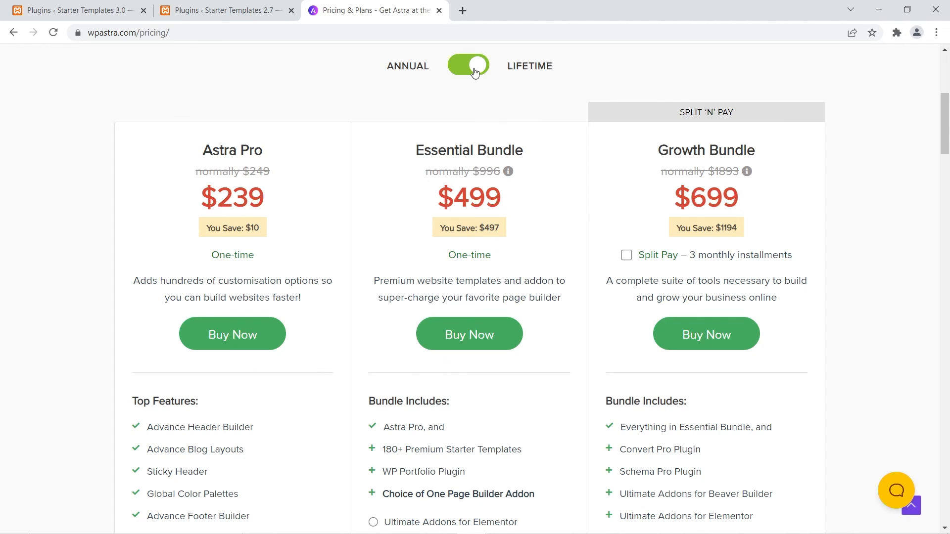
pyautogui.scroll(1, 474, 72)
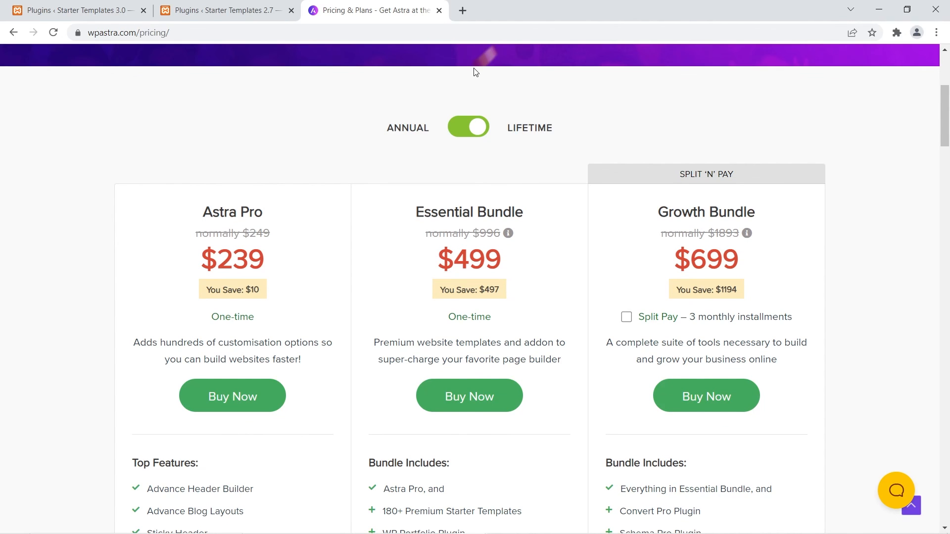